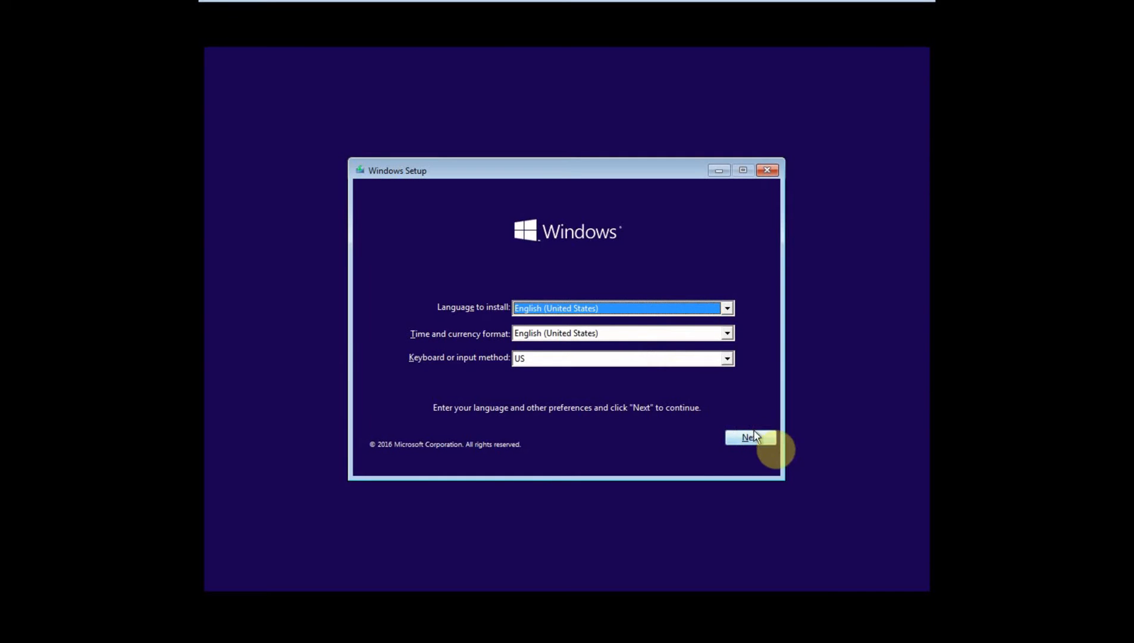
Start the Windows installation with the English (United States) language and US keyboard defaults, and skip the product key.
left_click(766, 442)
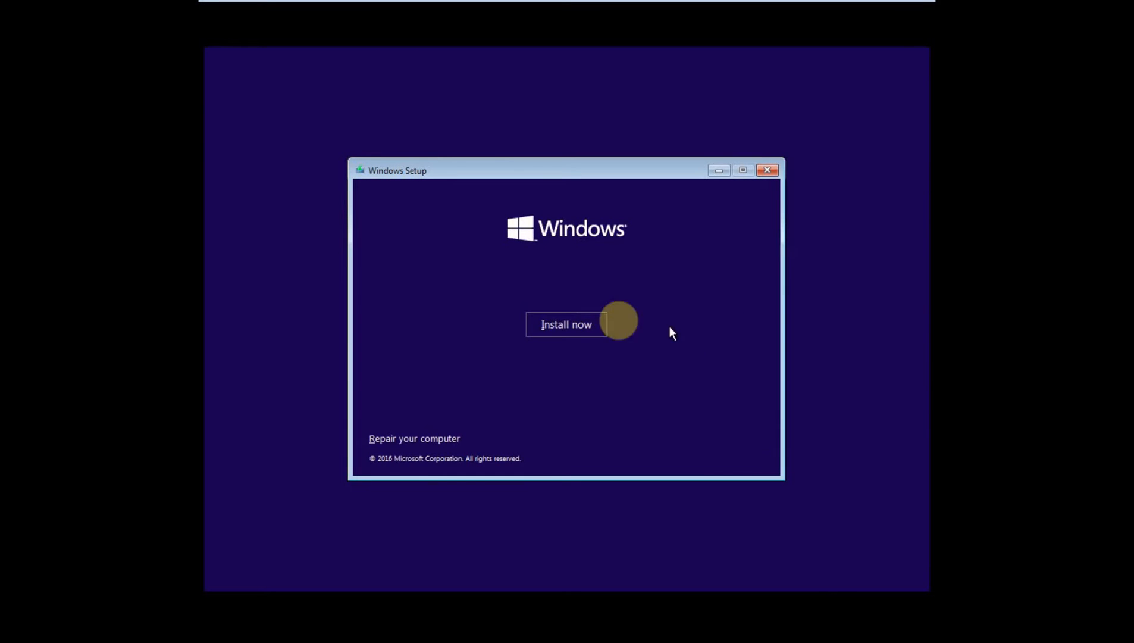
left_click(577, 336)
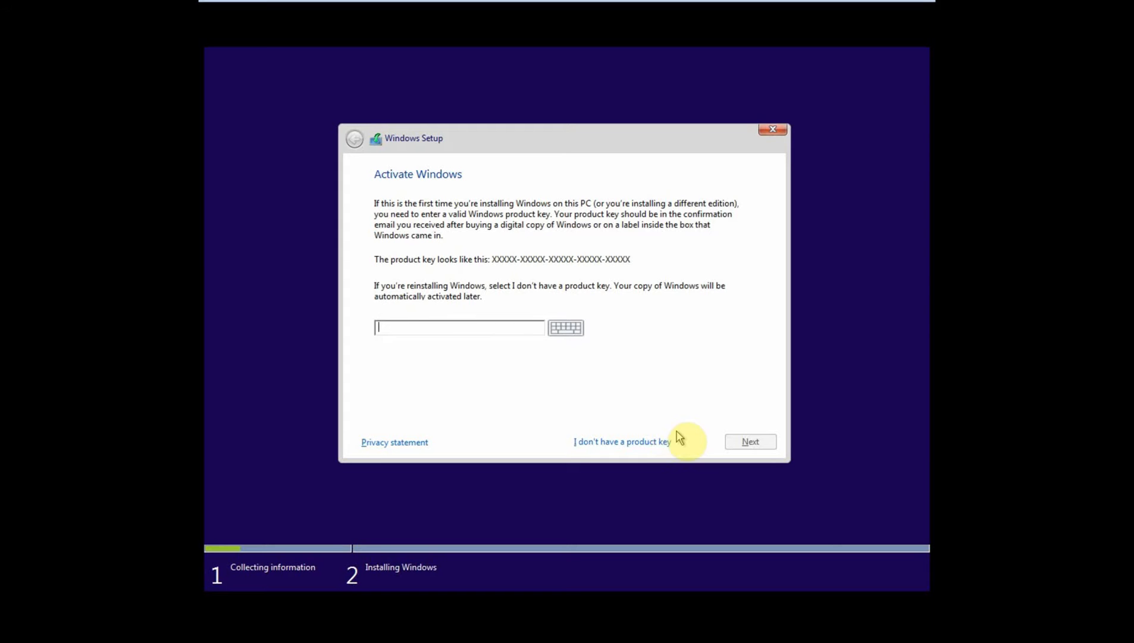
left_click(646, 443)
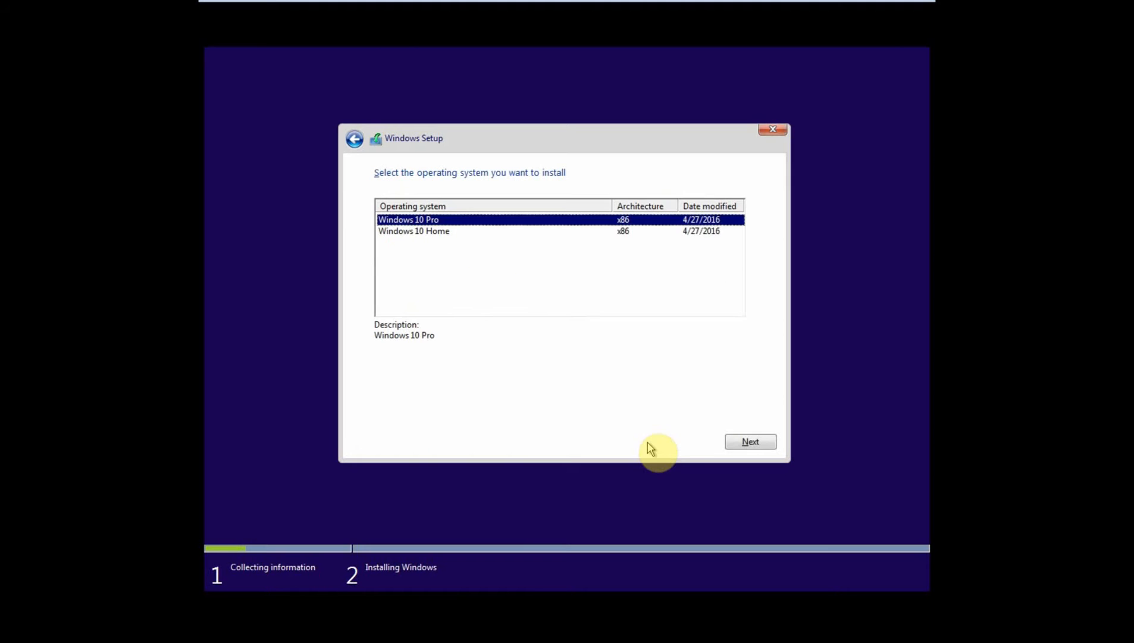
Select Windows 10 Pro as the operating system to install and accept the license terms.
left_click(422, 232)
left_click(426, 220)
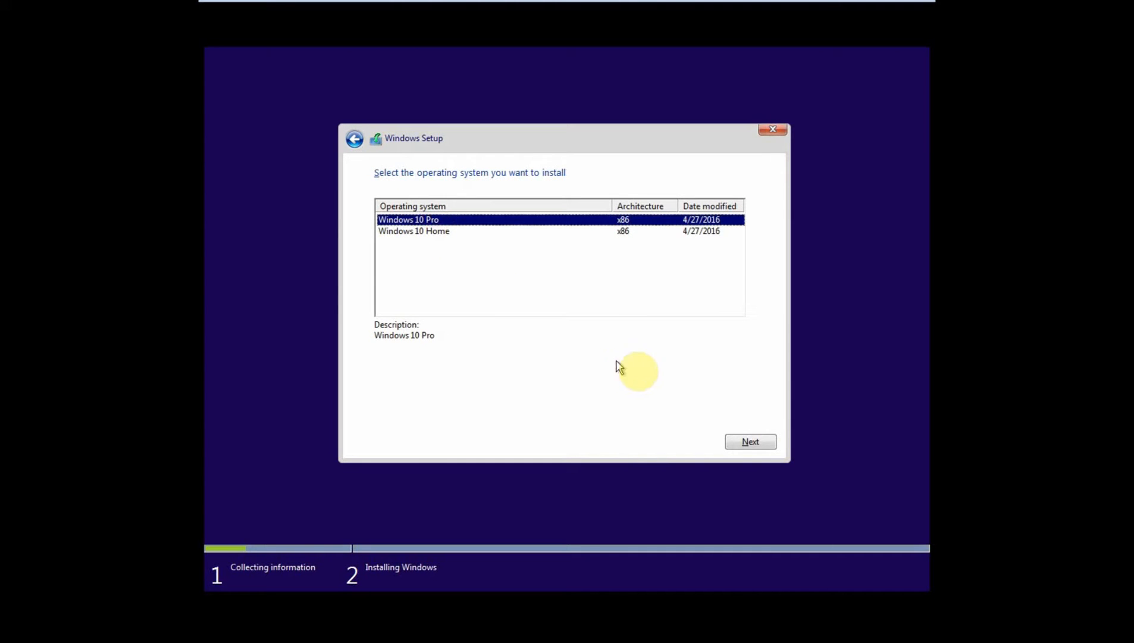
left_click(757, 439)
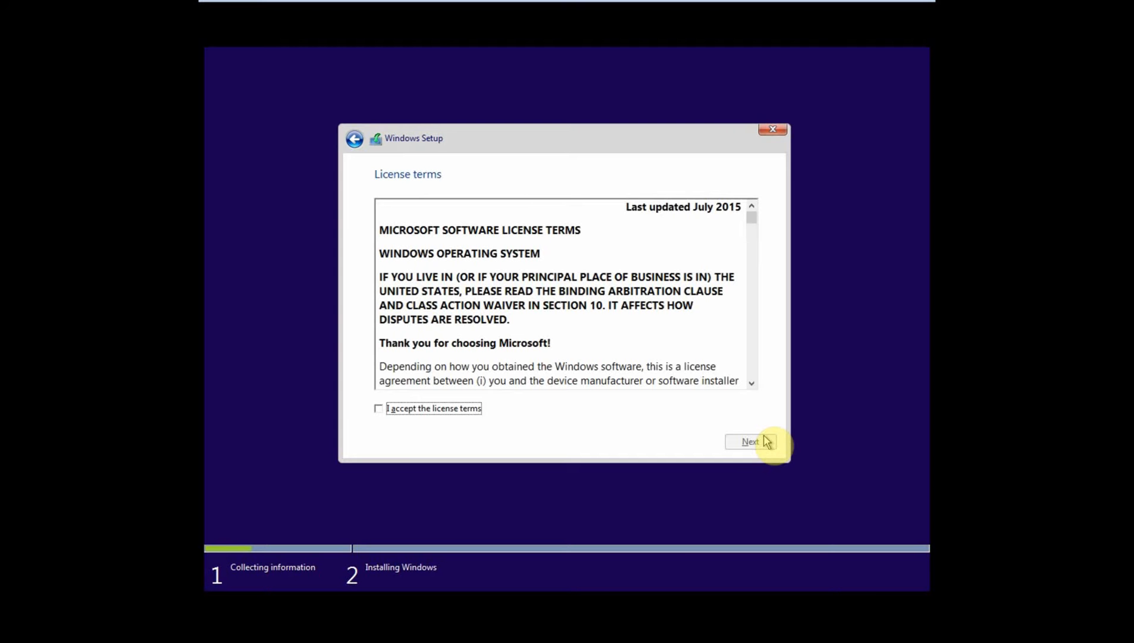
left_click(378, 409)
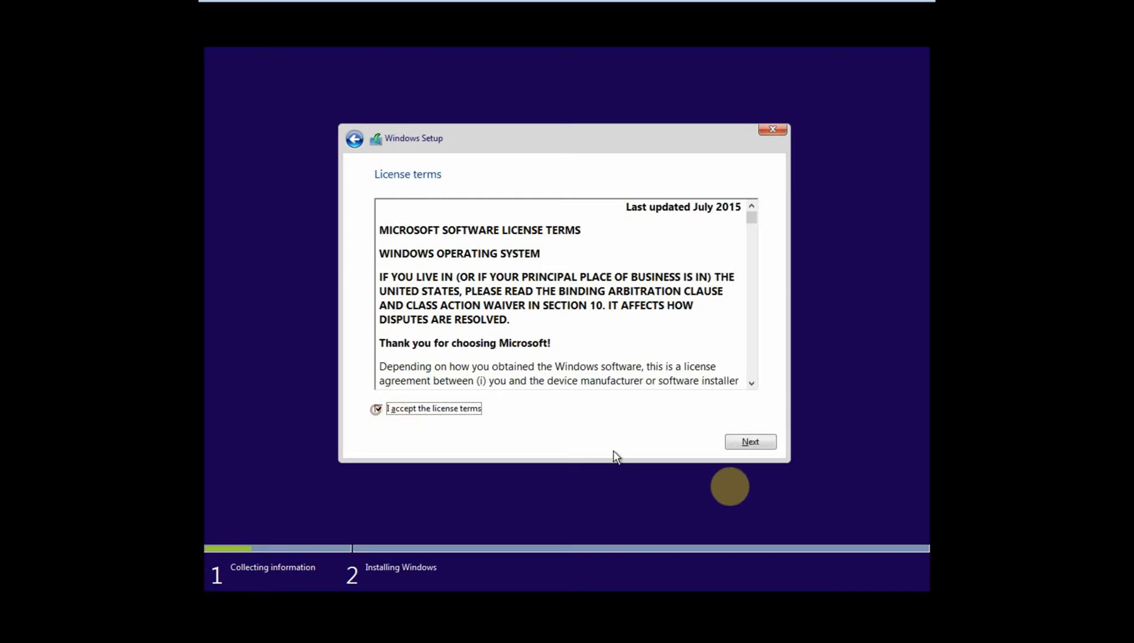
left_click(766, 445)
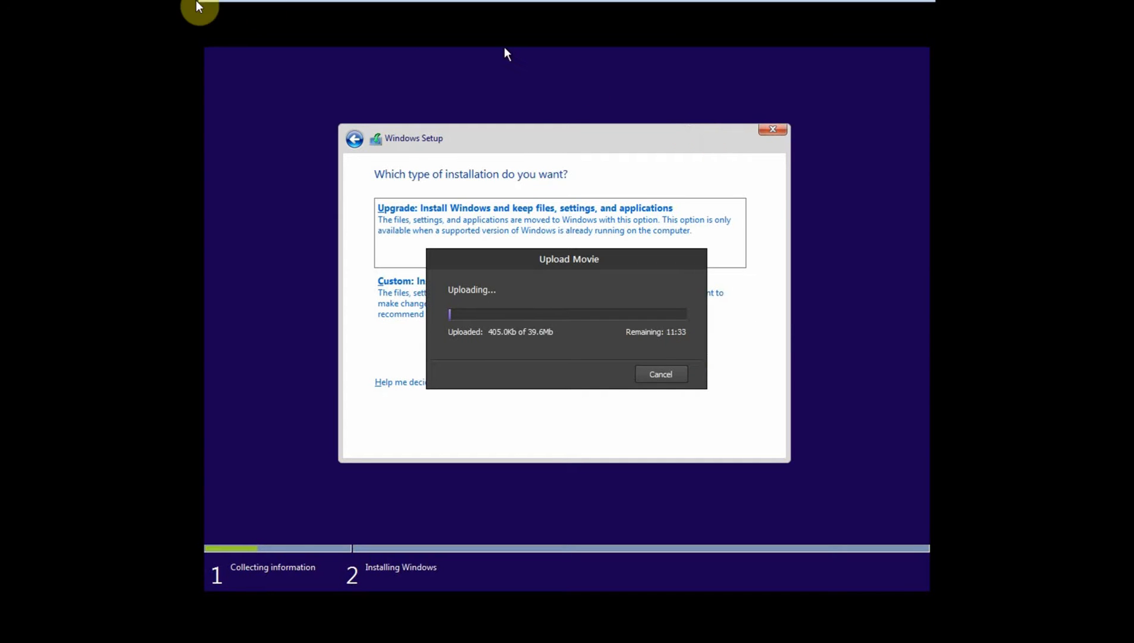
mouse_move(211, 2)
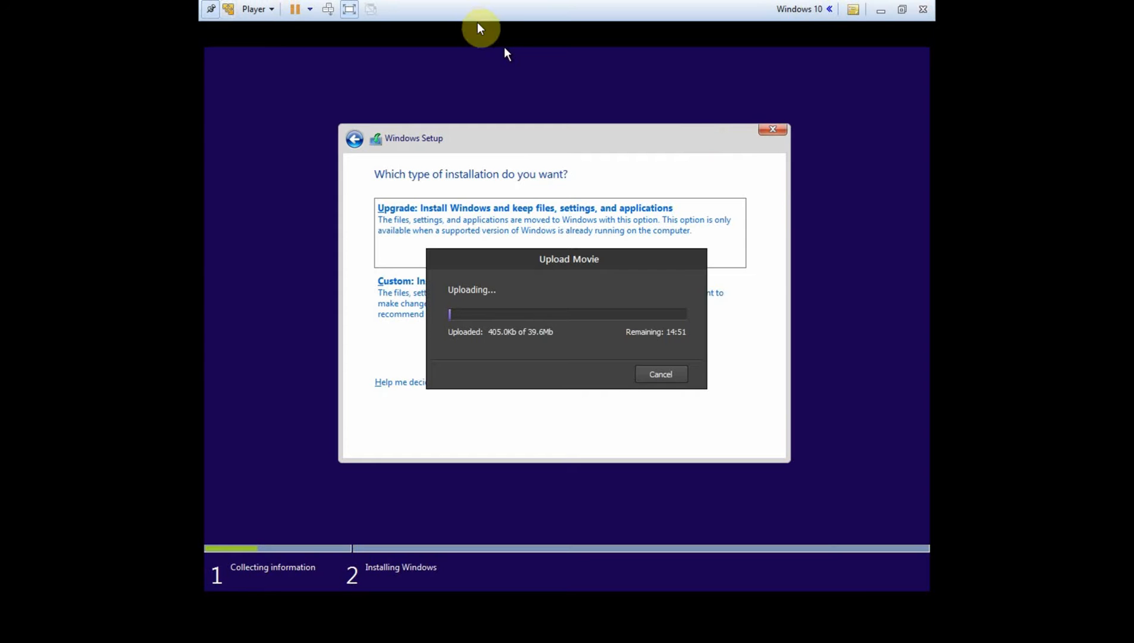
key("alt+Tab")
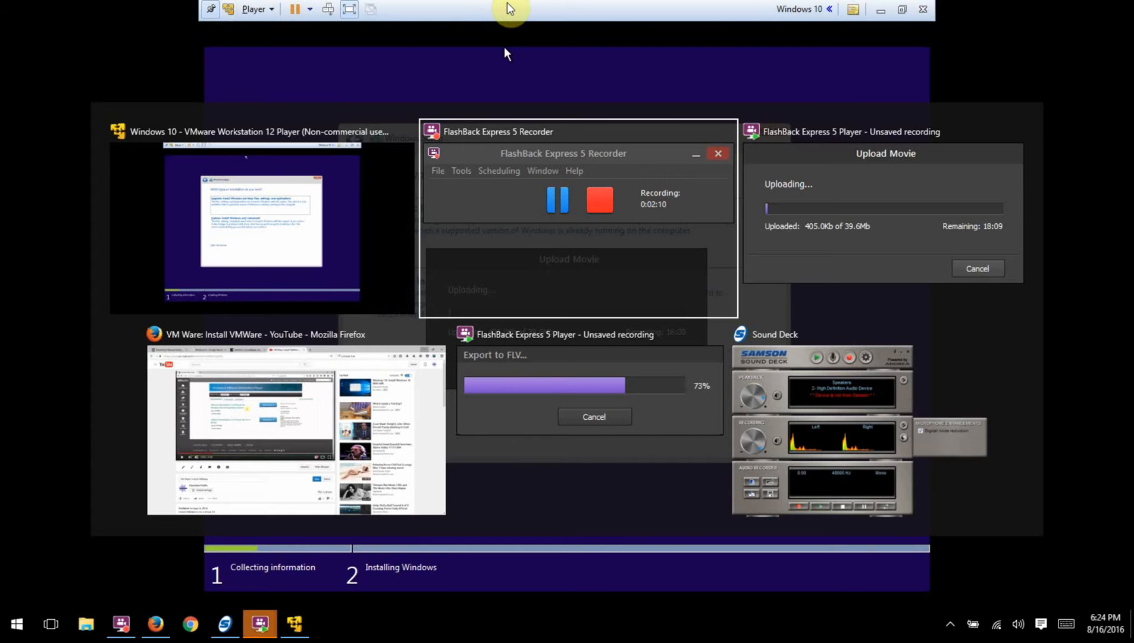
key("alt+Tab")
key("alt+Tab")
key("alt+Tab")
key("alt+Tab")
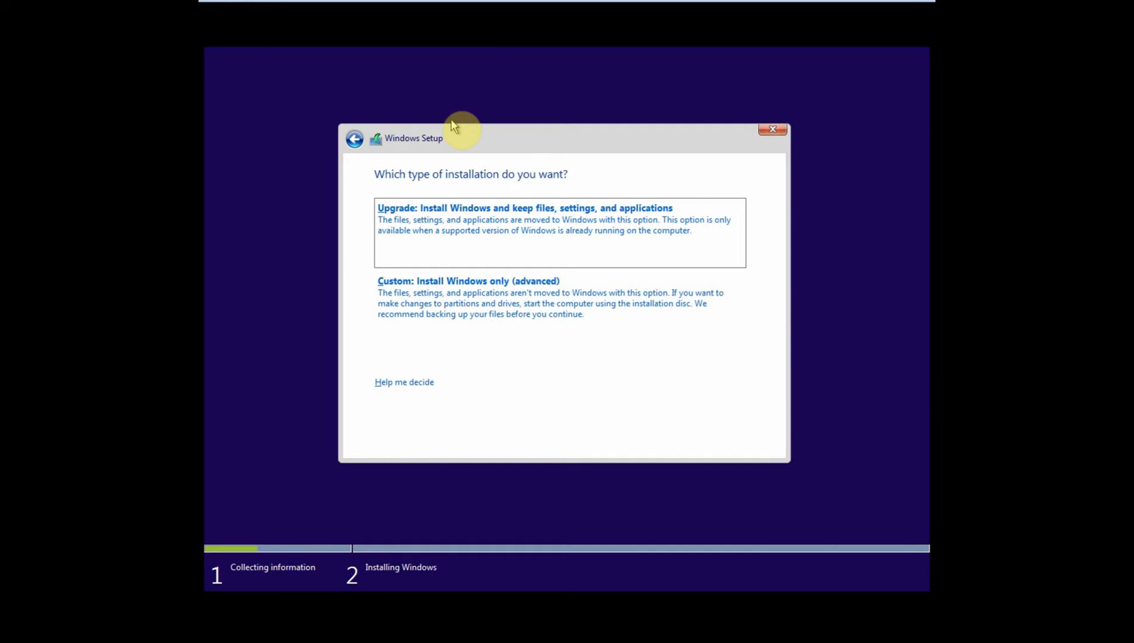
Choose the custom installation type that installs Windows only.
left_click(473, 282)
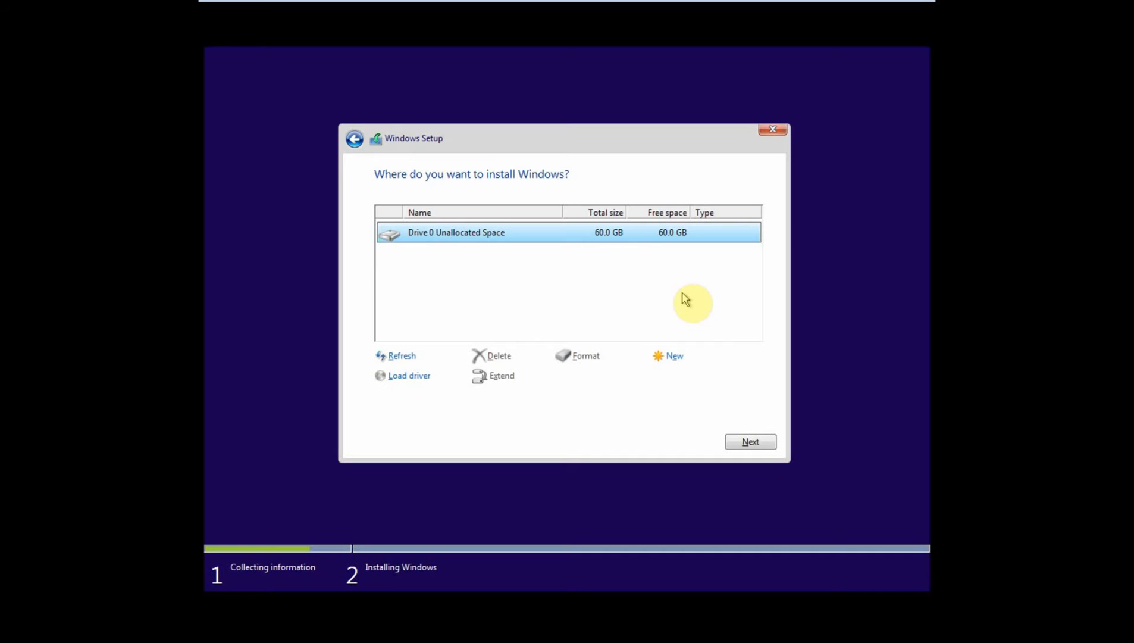
Create a partition from all the unallocated space on Drive 0, allowing extra system partitions, and format the primary partition.
left_click(679, 355)
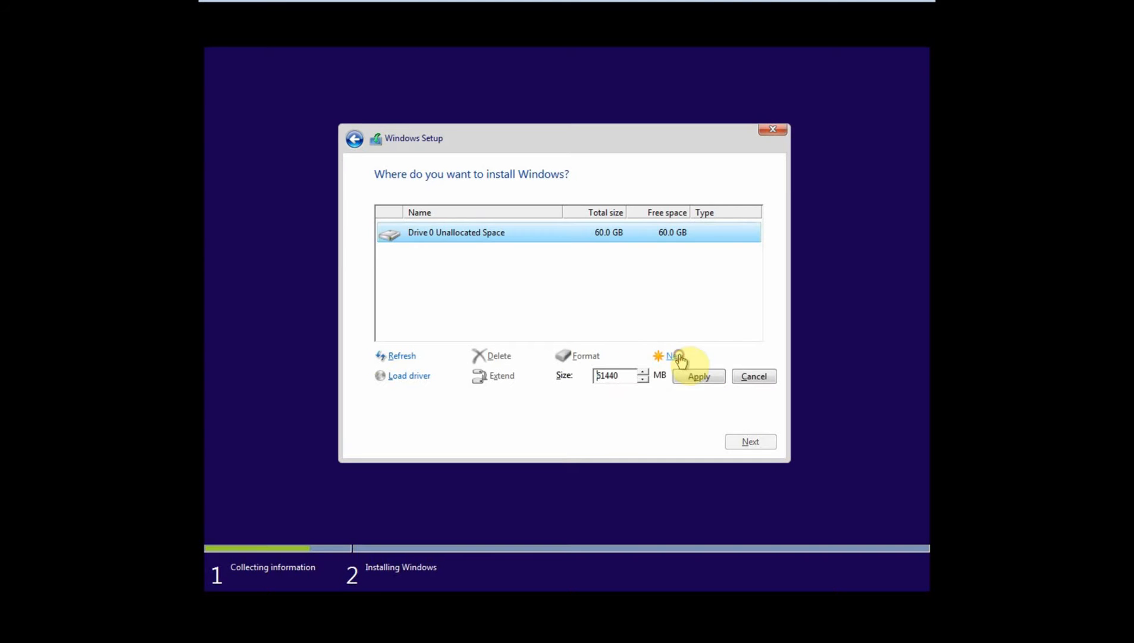
left_click(699, 377)
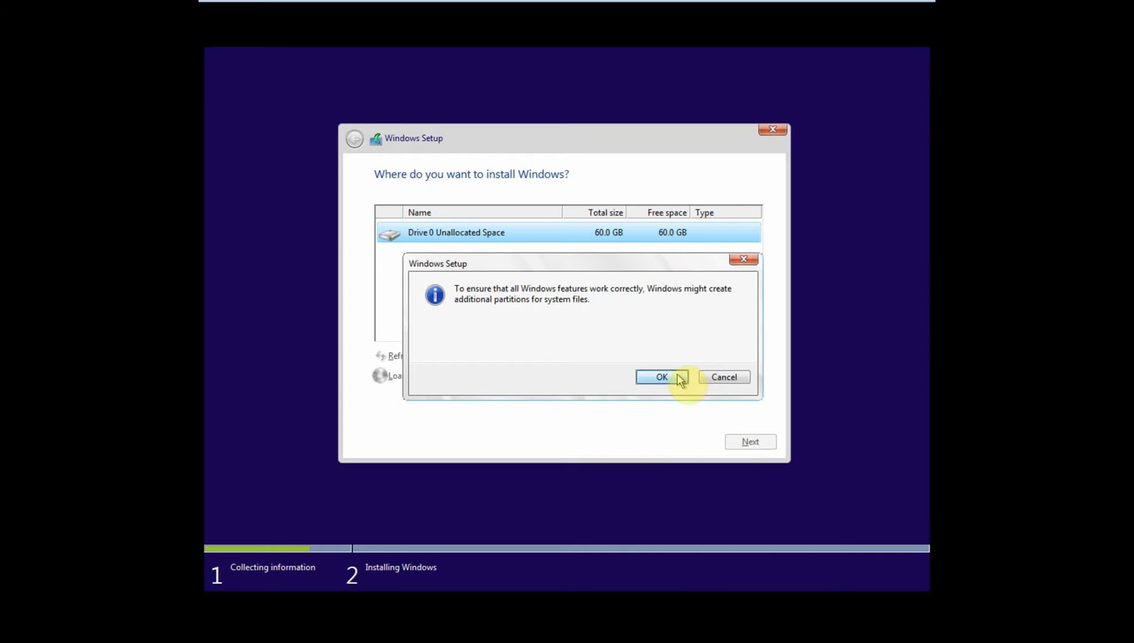
left_click(679, 377)
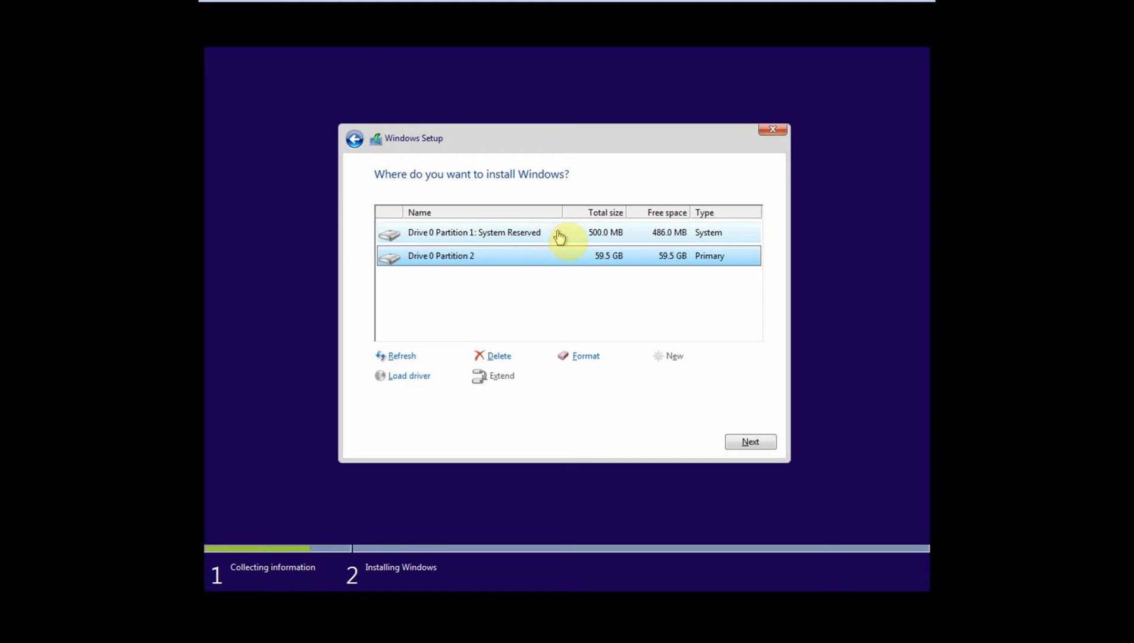
left_click(576, 357)
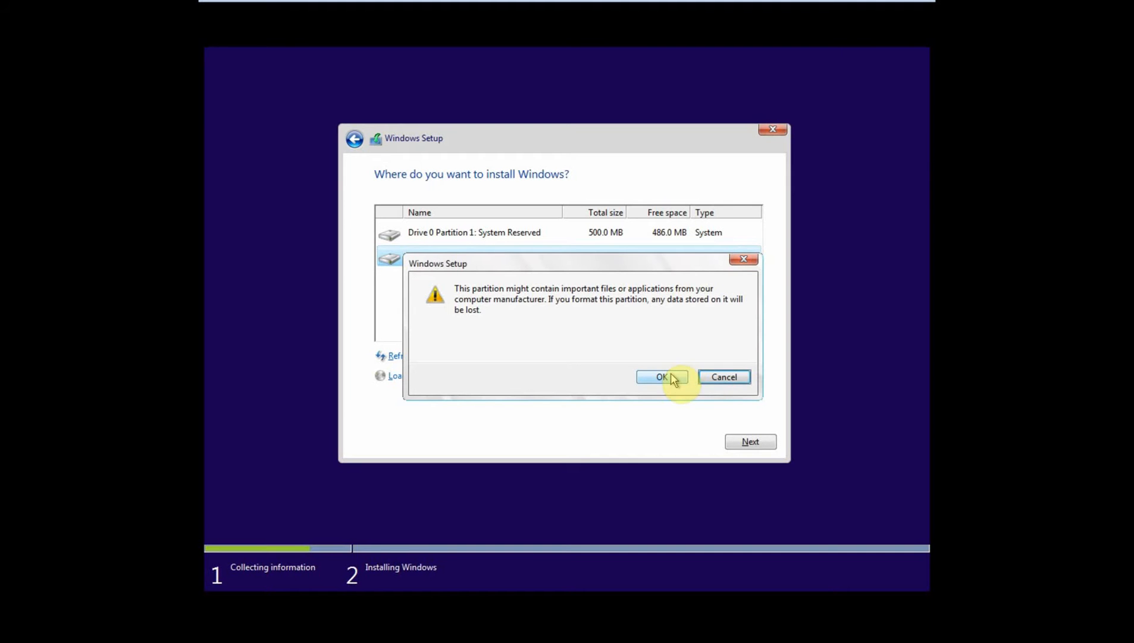
left_click(671, 378)
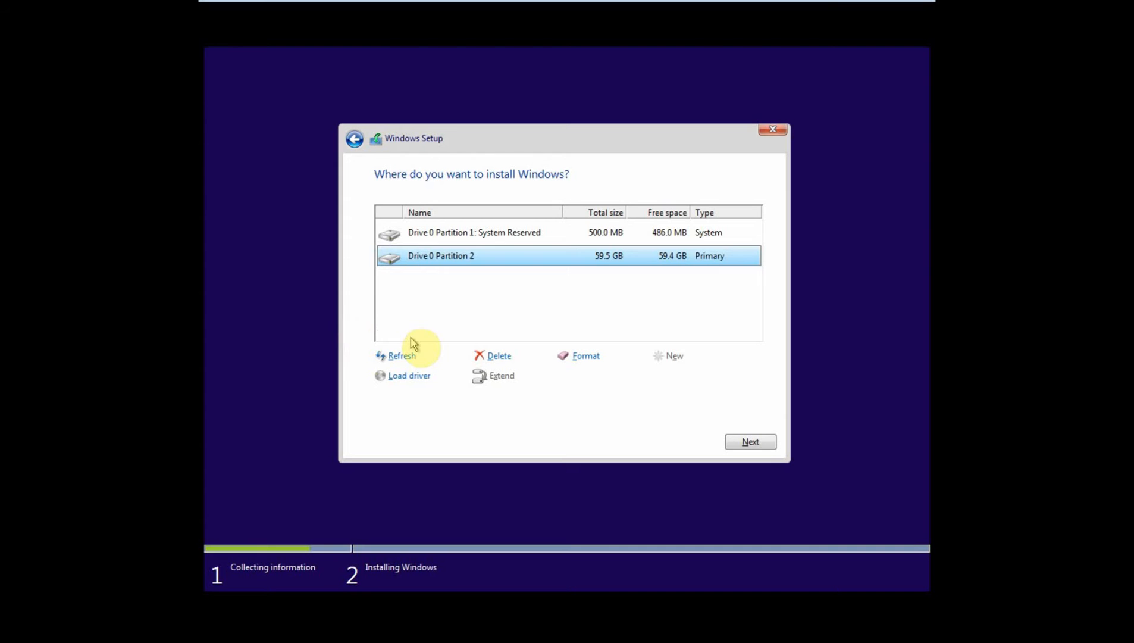
Refresh the drive list and delete both the primary and the System Reserved partitions from Drive 0.
left_click(394, 356)
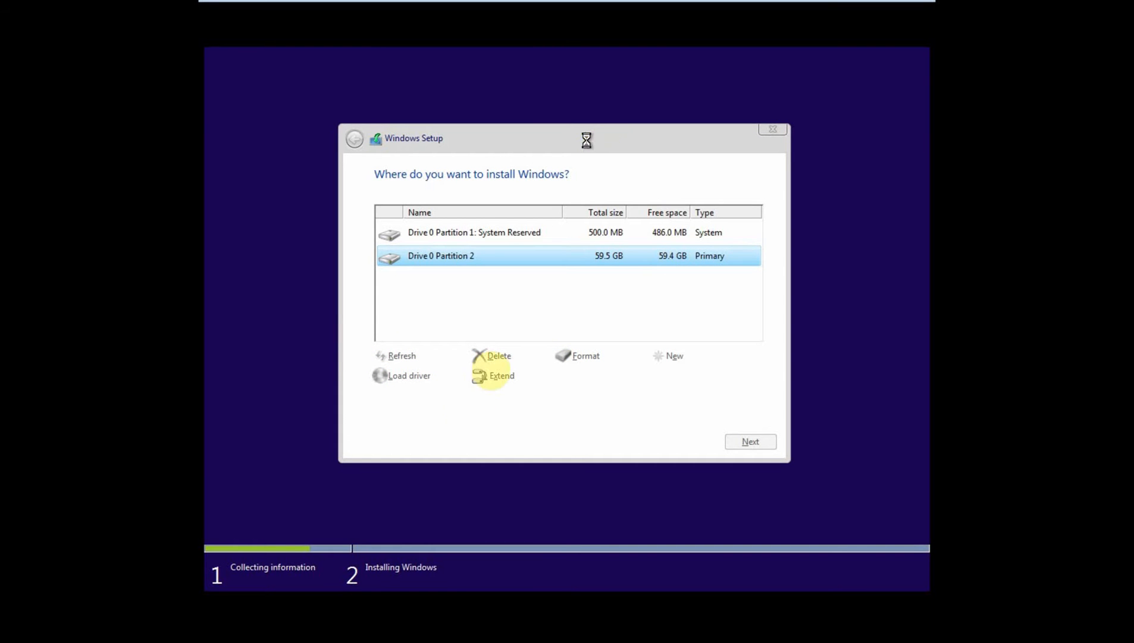
left_click(494, 356)
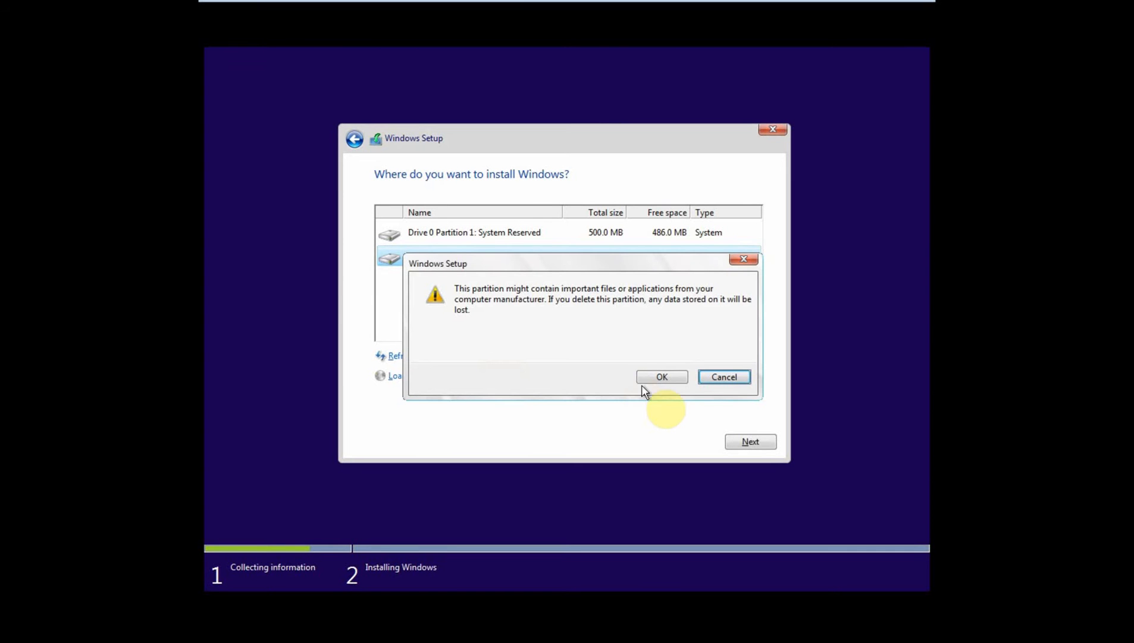
left_click(672, 377)
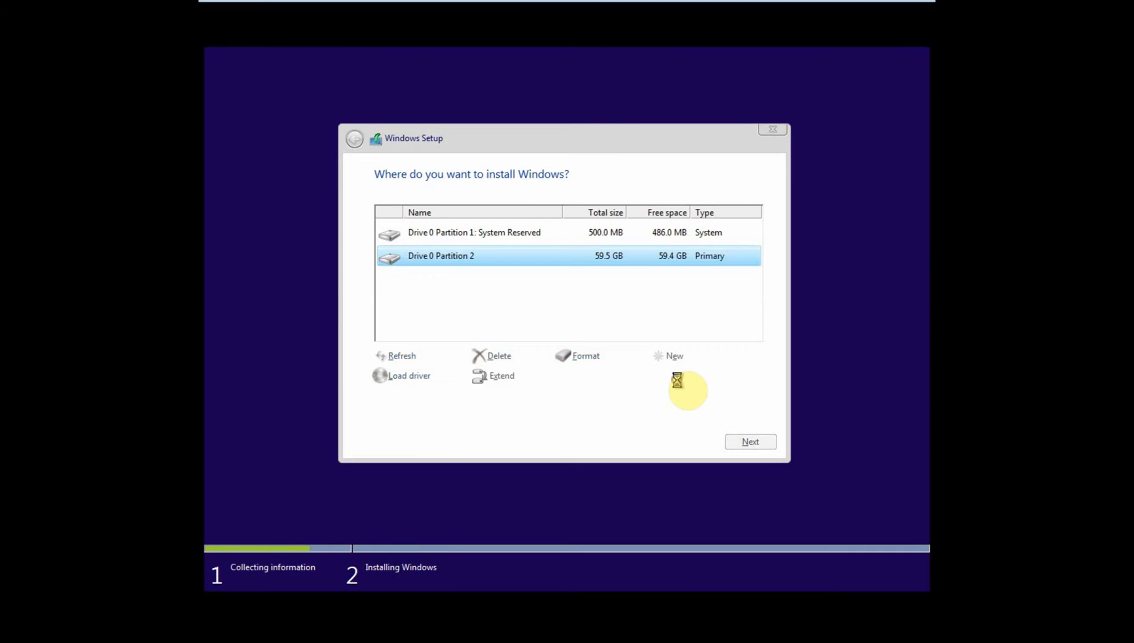
left_click(491, 357)
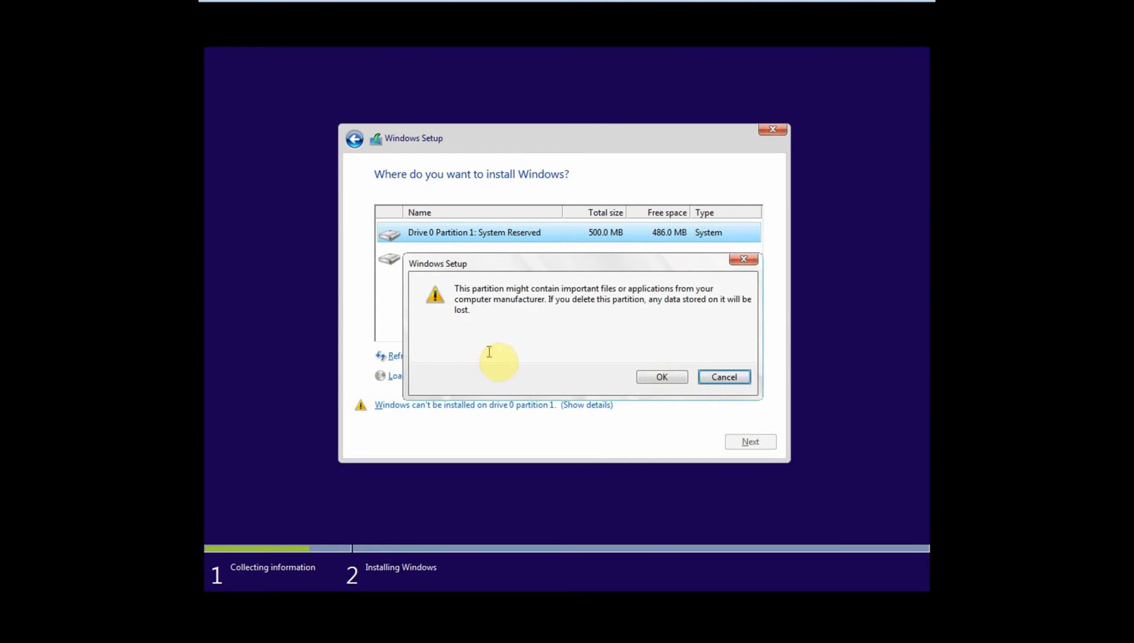
left_click(677, 375)
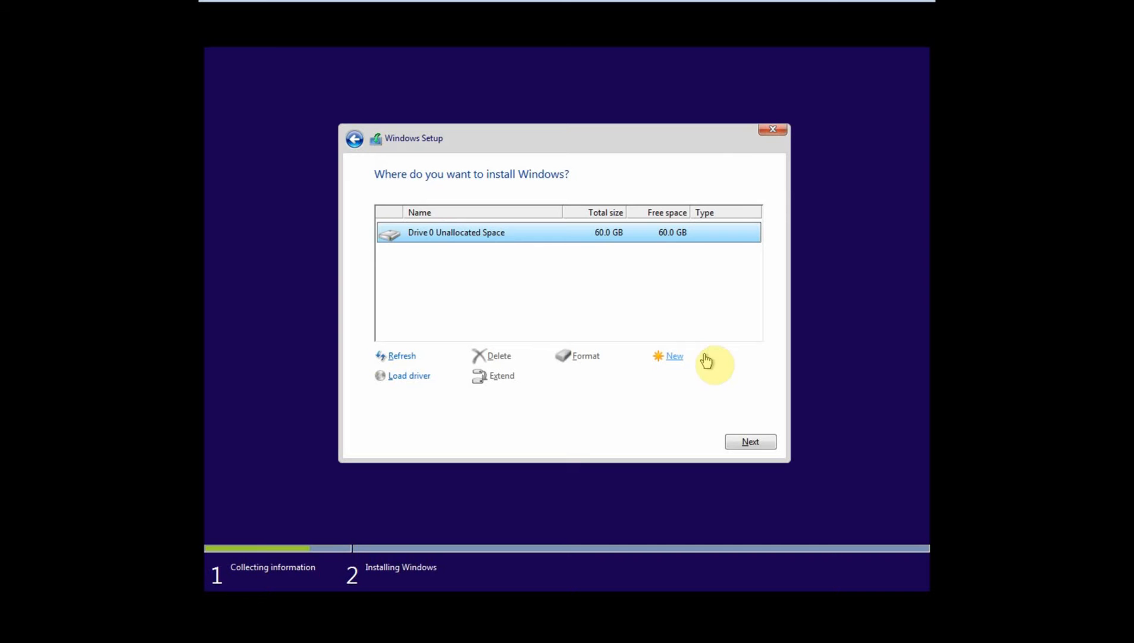
Start installing Windows on the unallocated space of Drive 0.
left_click(755, 442)
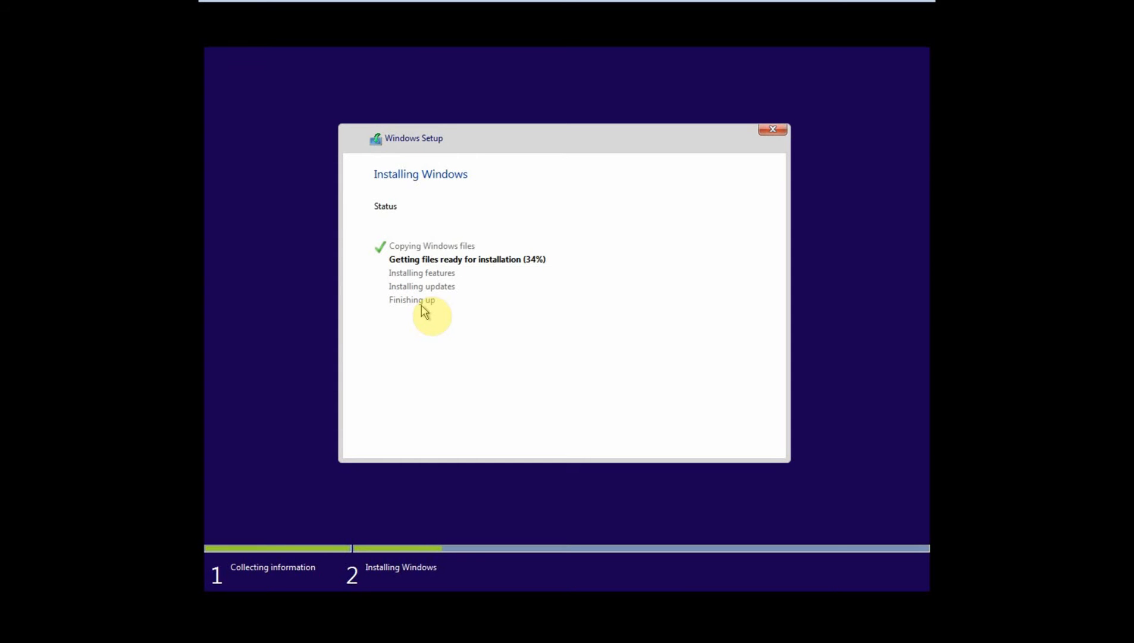
Take the virtual machine out of full-screen view and pause the recording in FlashBack Express Recorder.
mouse_move(172, 1)
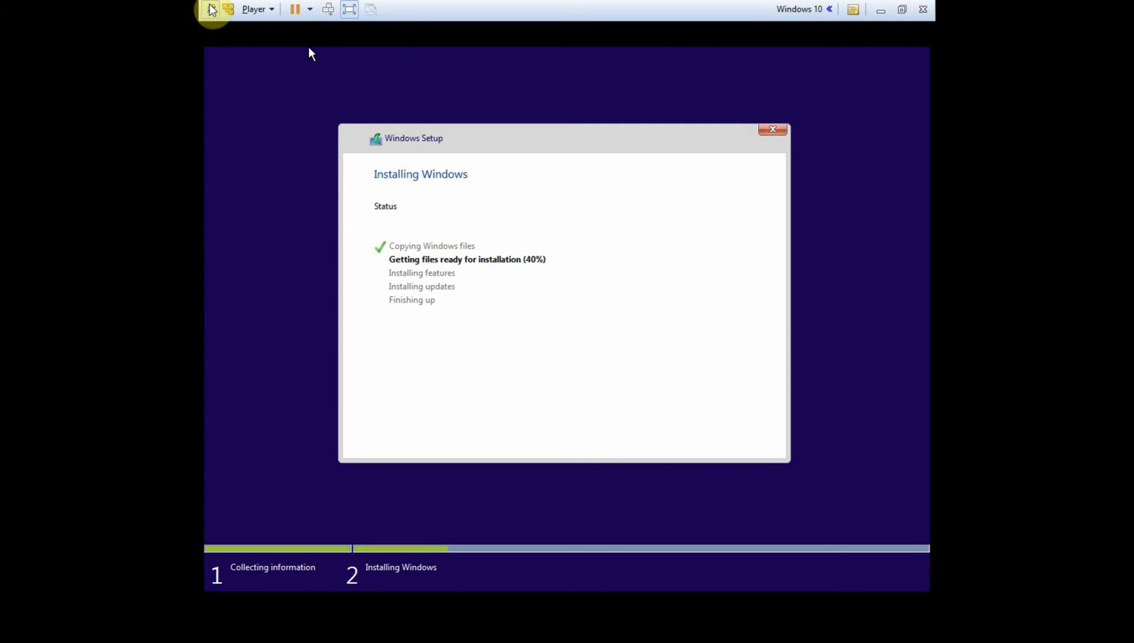
left_click(212, 8)
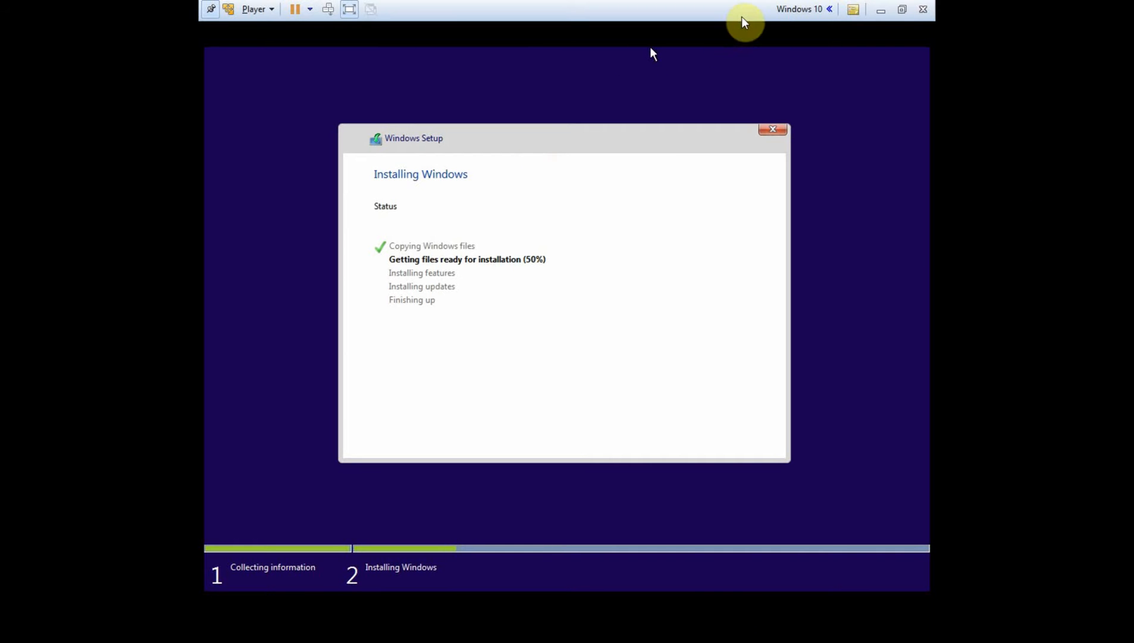
left_click(902, 9)
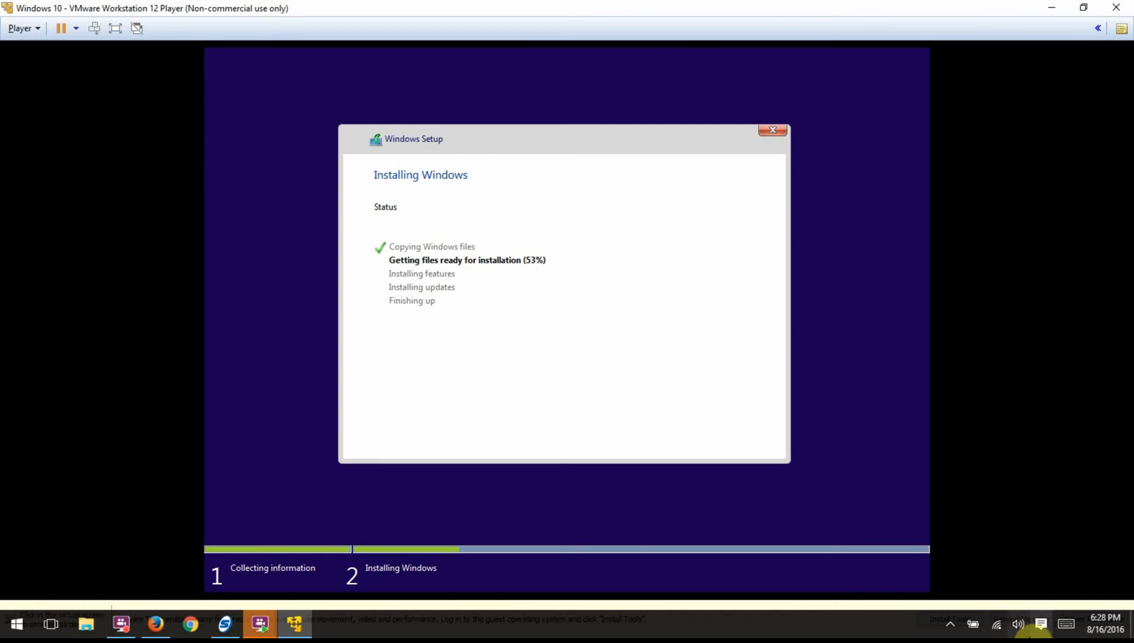
left_click(951, 624)
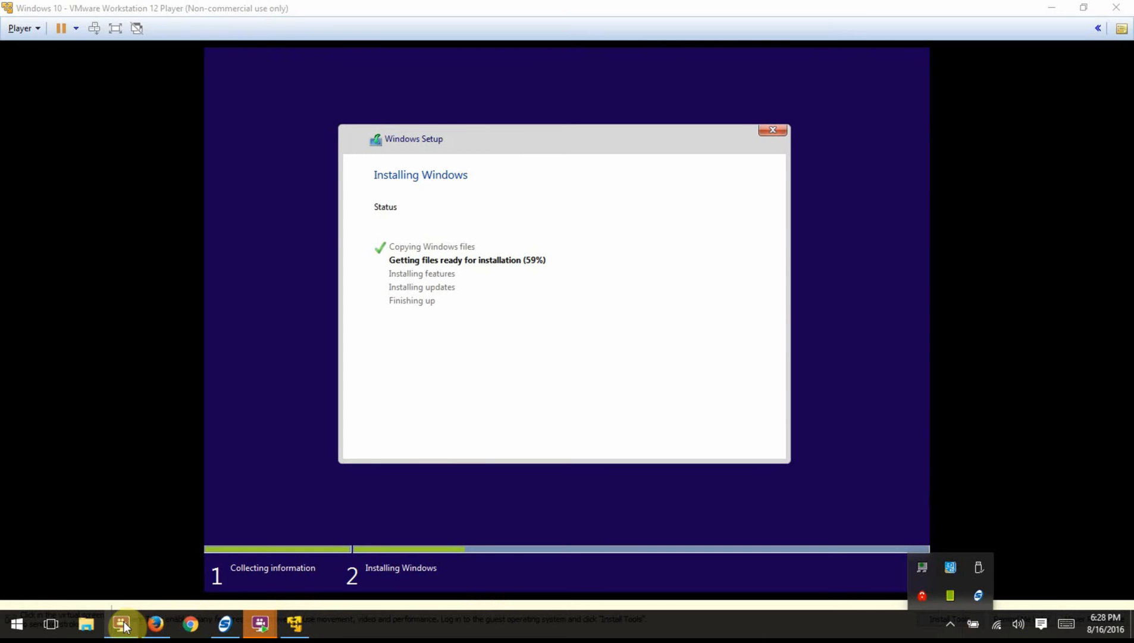
mouse_move(124, 624)
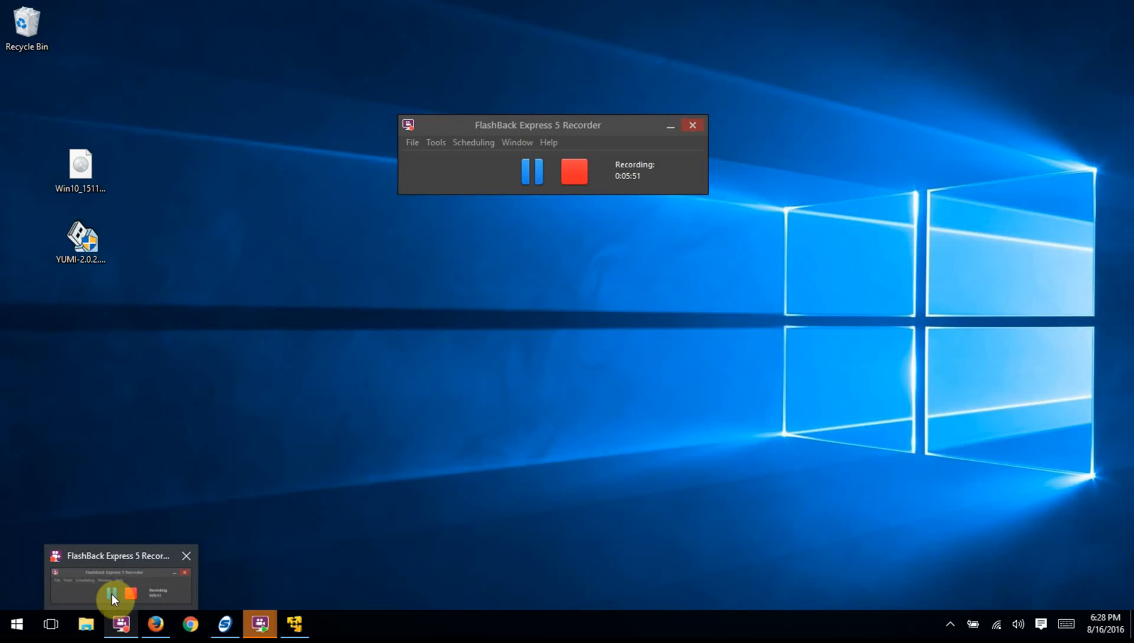
left_click(112, 594)
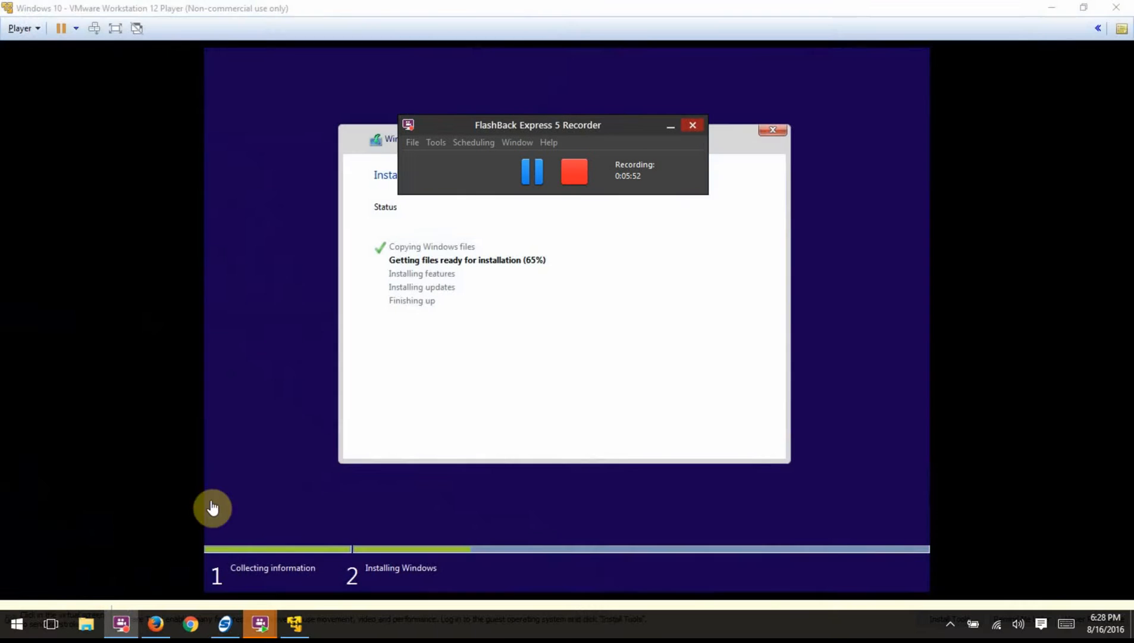
left_click(531, 167)
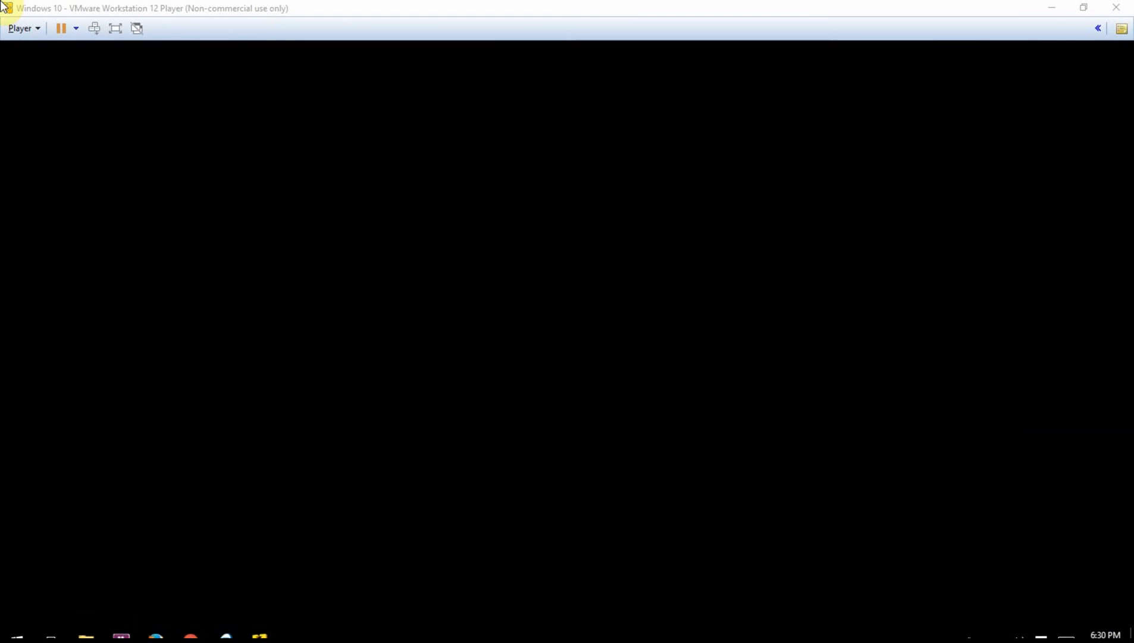
Return the virtual machine to full-screen view and unpin its toolbar.
left_click(33, 27)
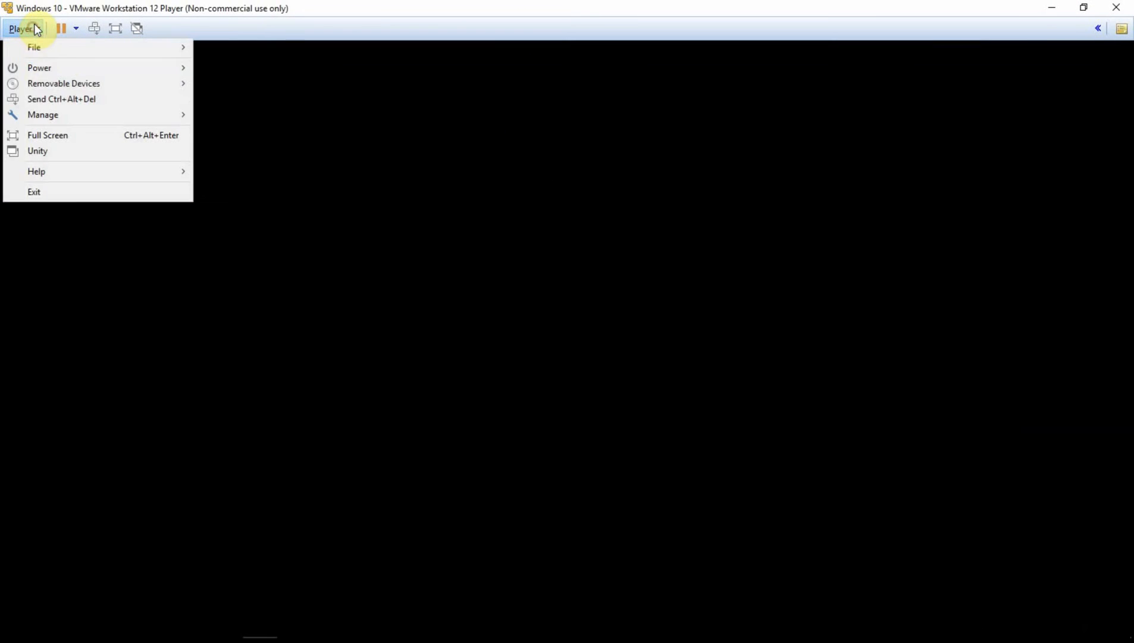
left_click(75, 142)
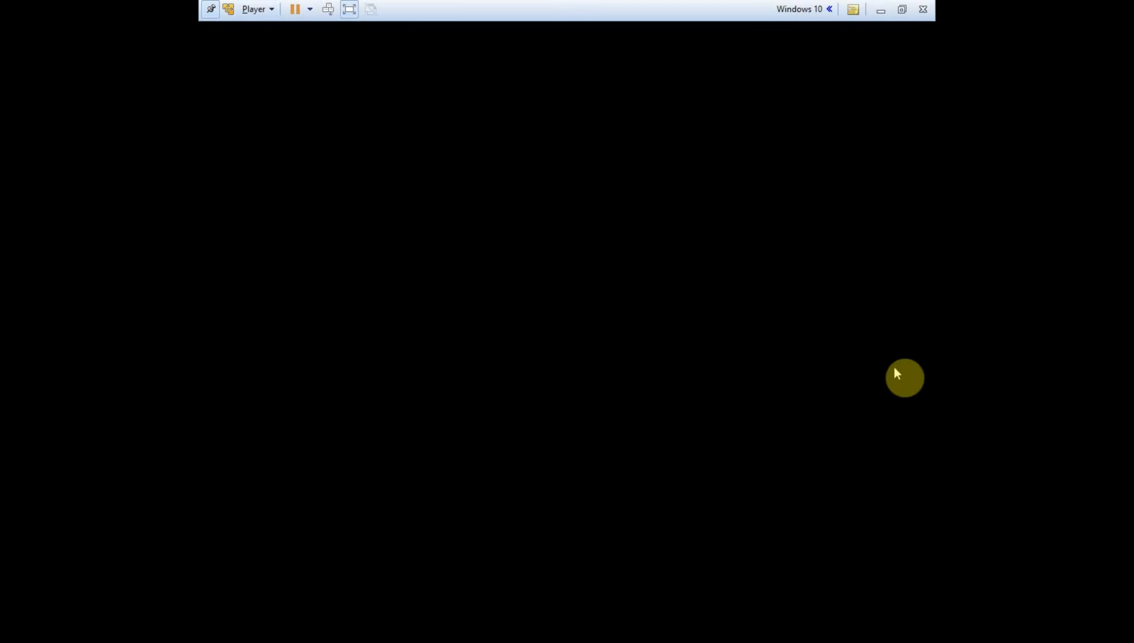
left_click(209, 10)
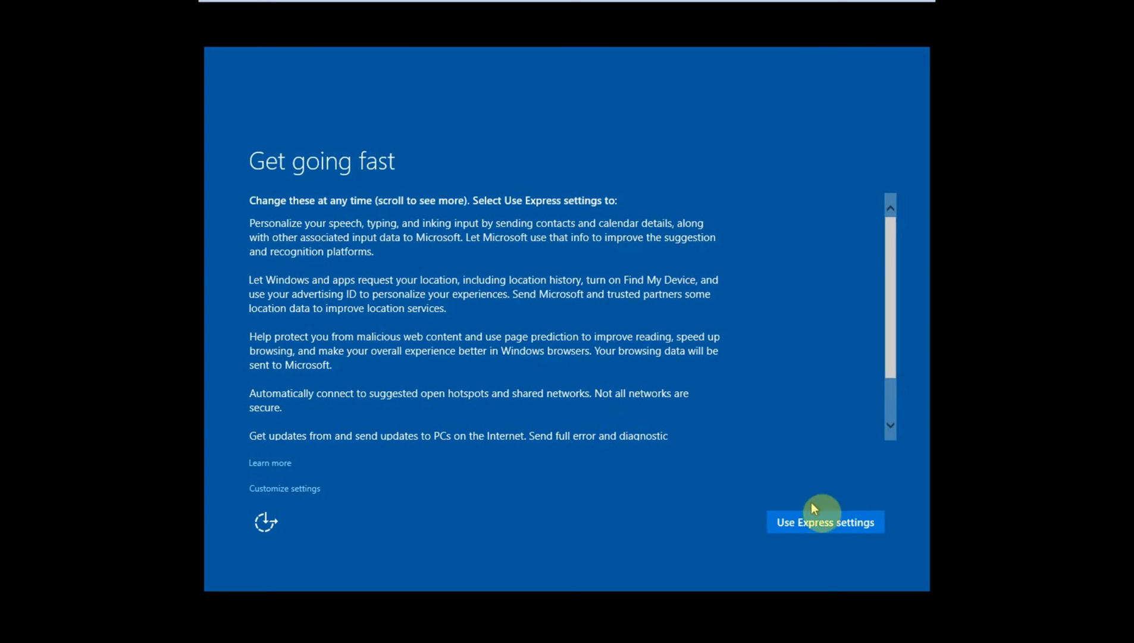
Open the custom setup settings and turn off all four Personalization options, including the advertising ID and Skype contacts.
left_click(297, 490)
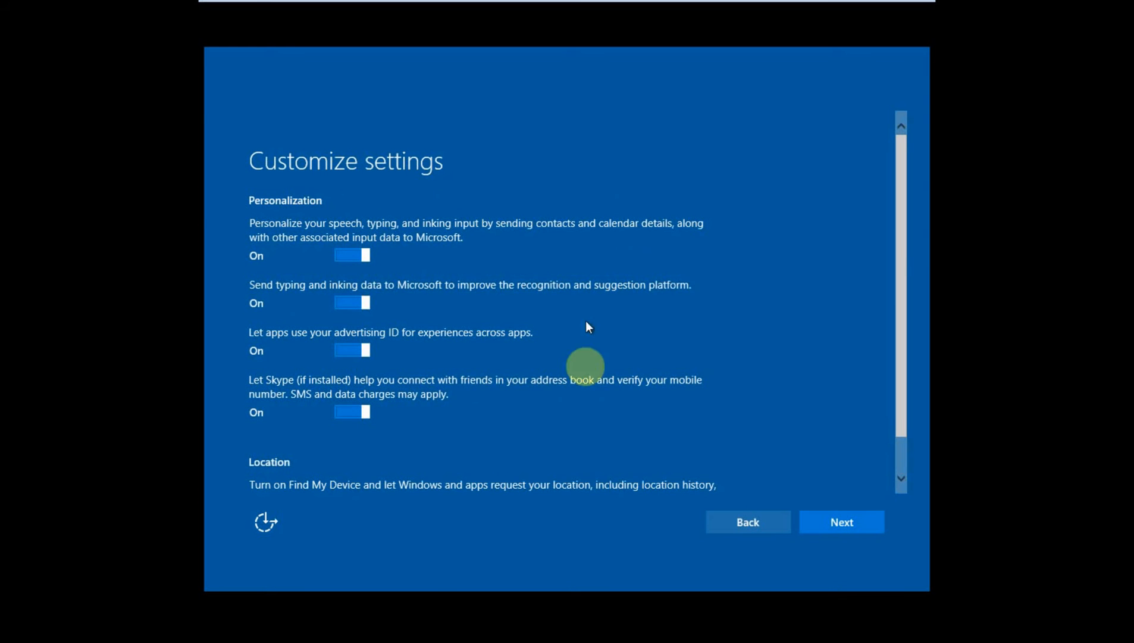
left_click_drag(900, 241, 901, 284)
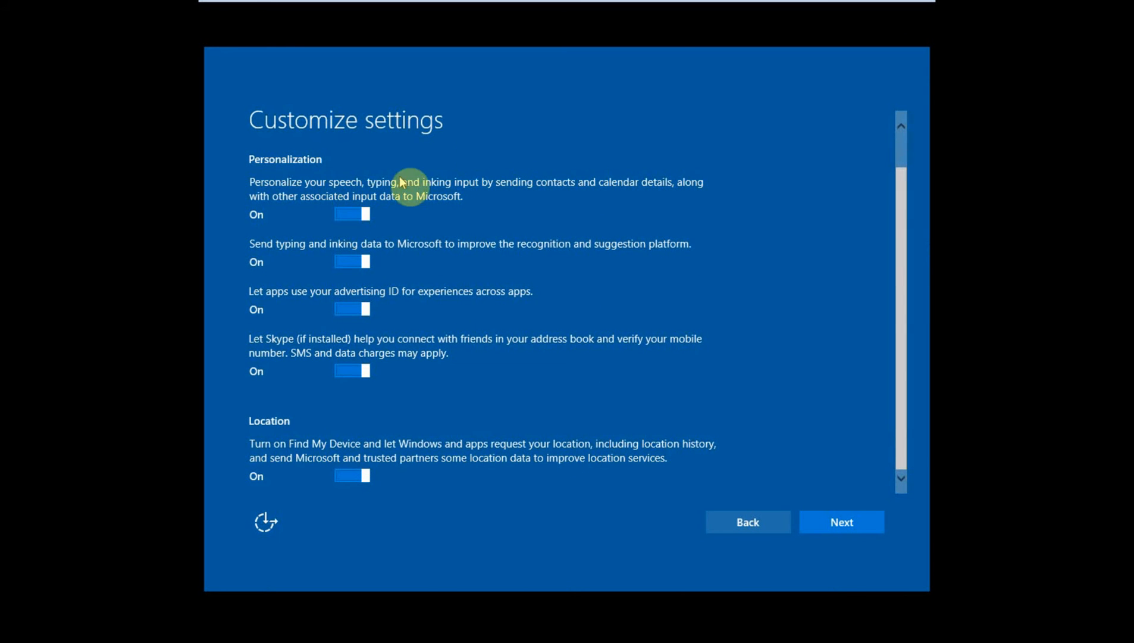
left_click(351, 213)
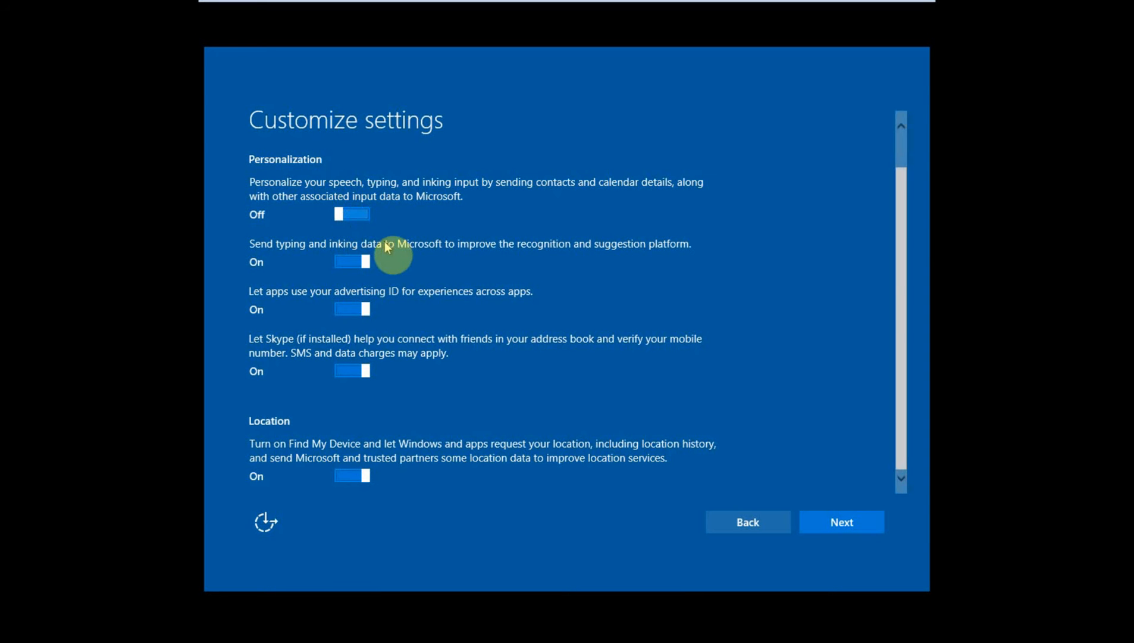
left_click(350, 266)
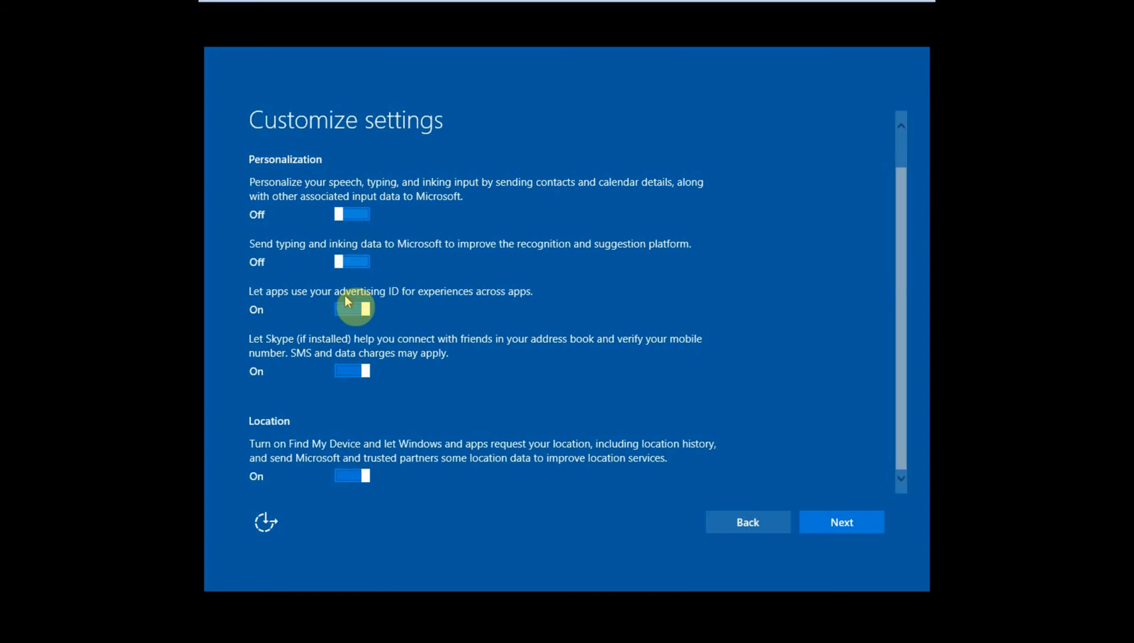
left_click(349, 306)
left_click(340, 366)
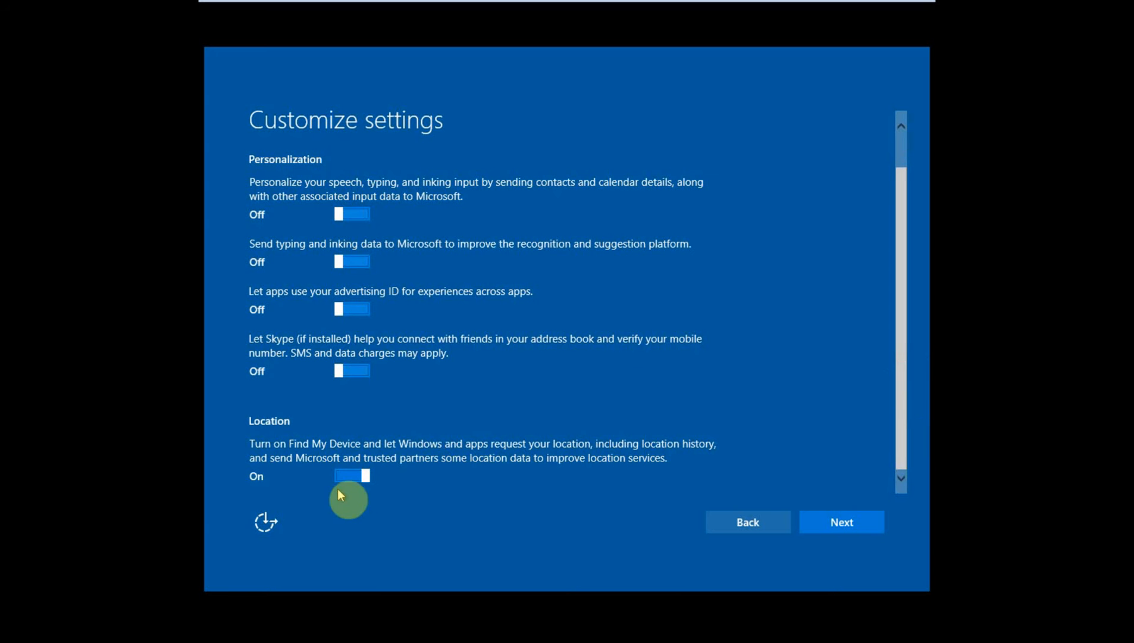
Toggle the Find My Device and location option and continue to the connectivity settings.
left_click(350, 476)
left_click(347, 478)
left_click(870, 525)
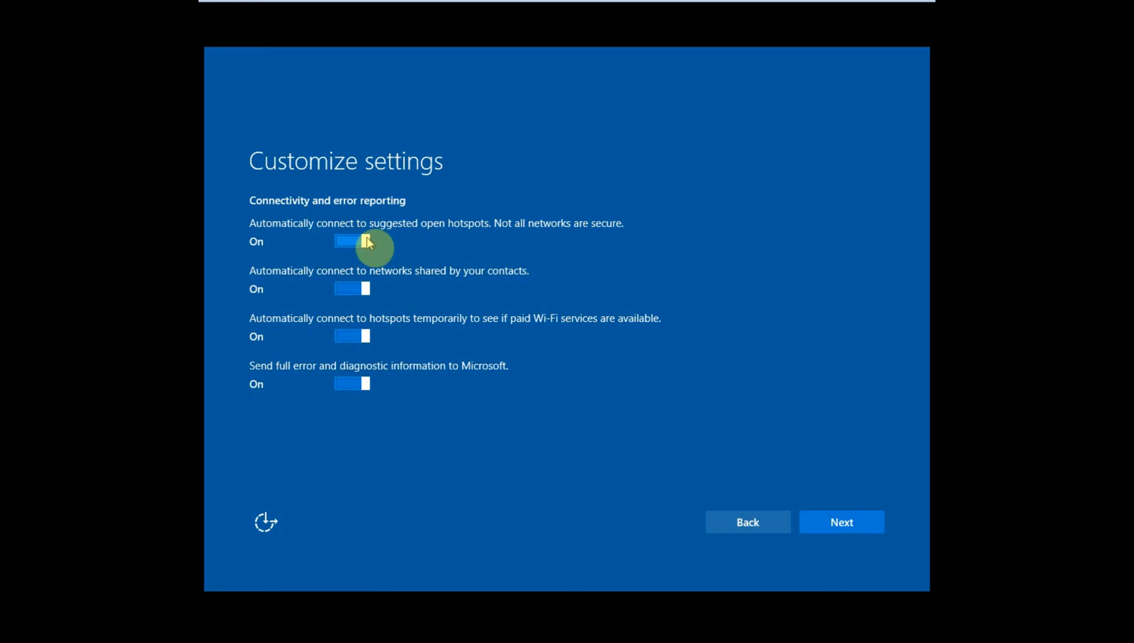
Turn off all four connectivity and error reporting options and continue to the browser, protection and update settings.
left_click(348, 244)
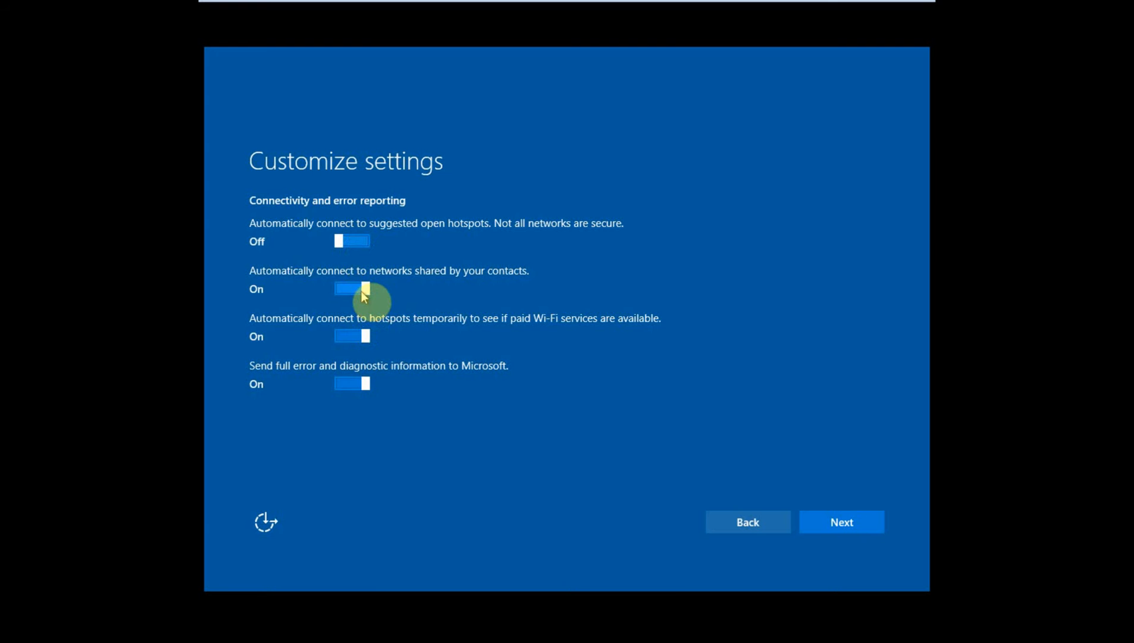
left_click(364, 291)
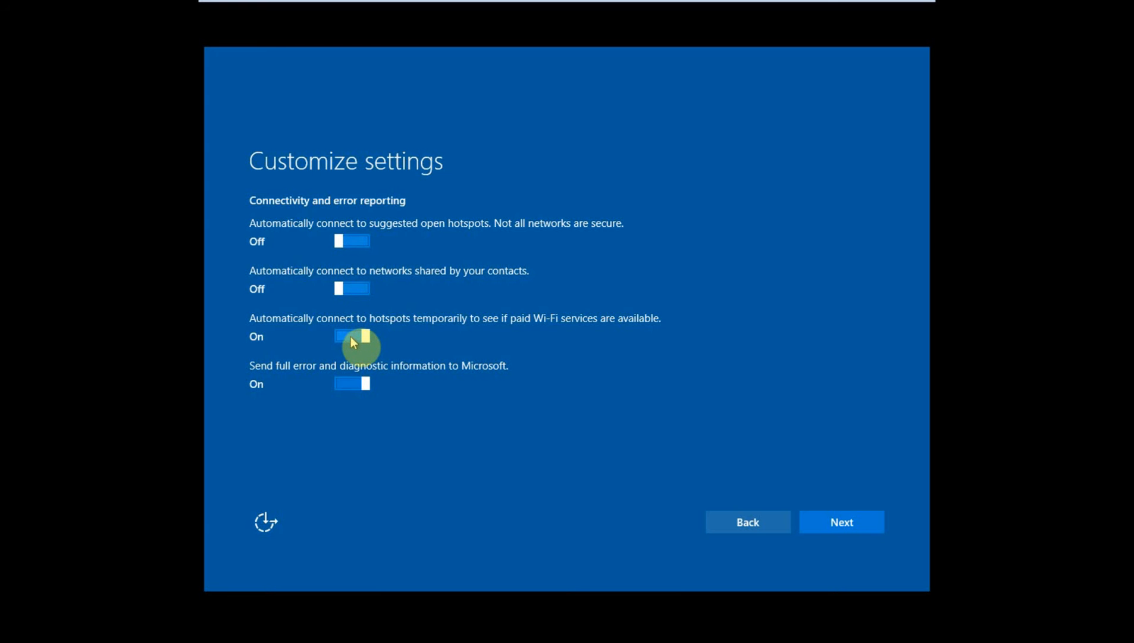
left_click(353, 337)
left_click(353, 383)
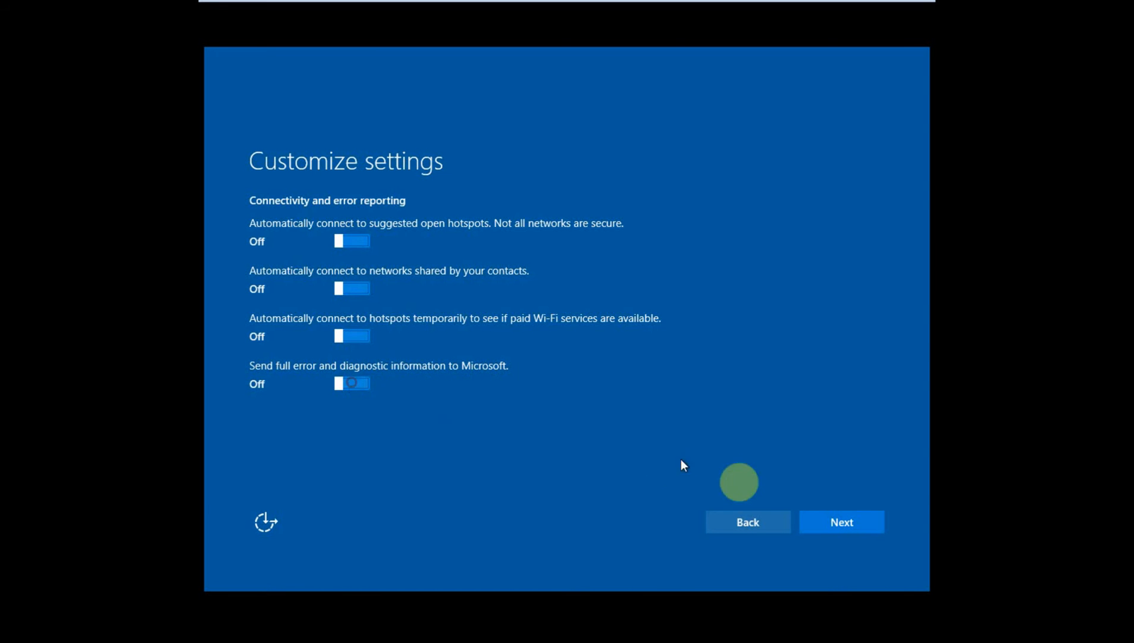
left_click(851, 517)
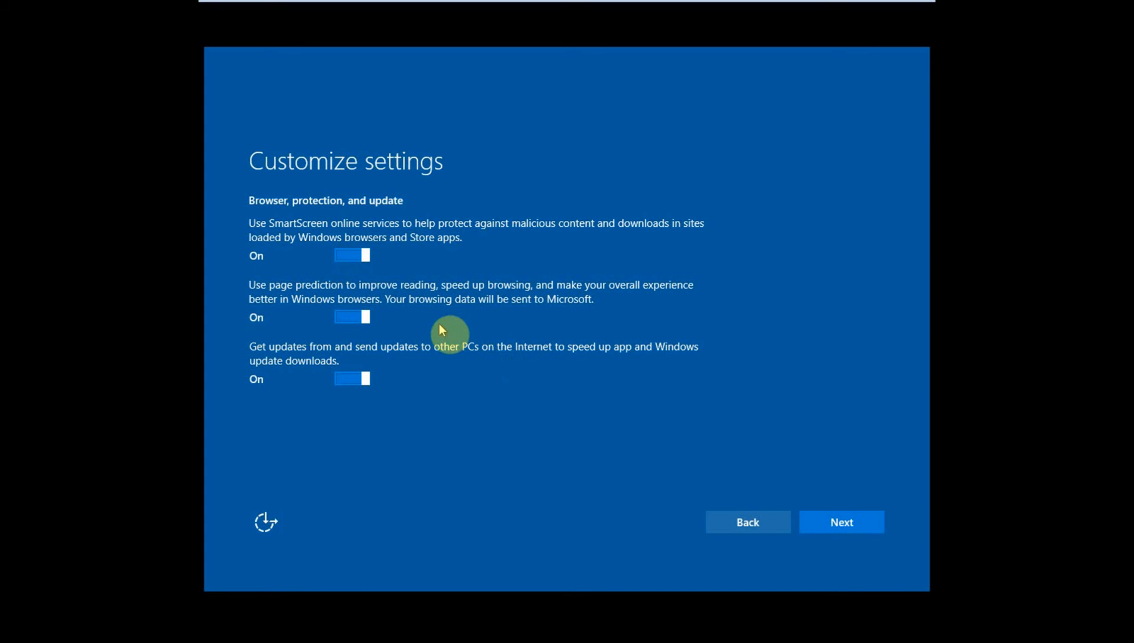
Turn off SmartScreen, page prediction and update sharing with other PCs, and finish the custom settings.
left_click(358, 258)
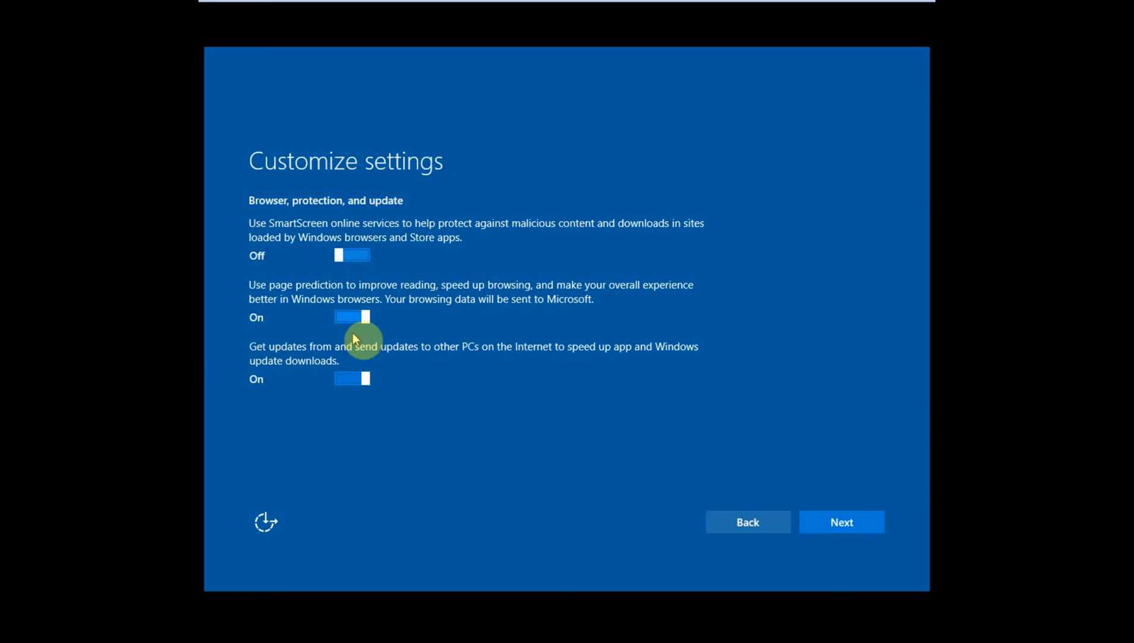
left_click(357, 319)
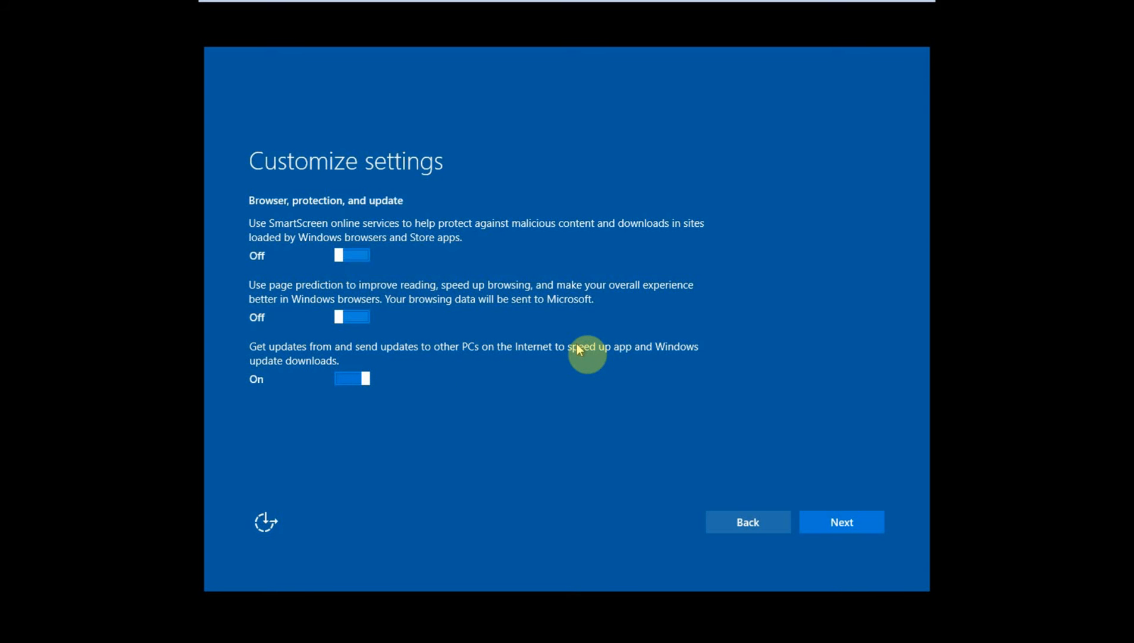
left_click(348, 376)
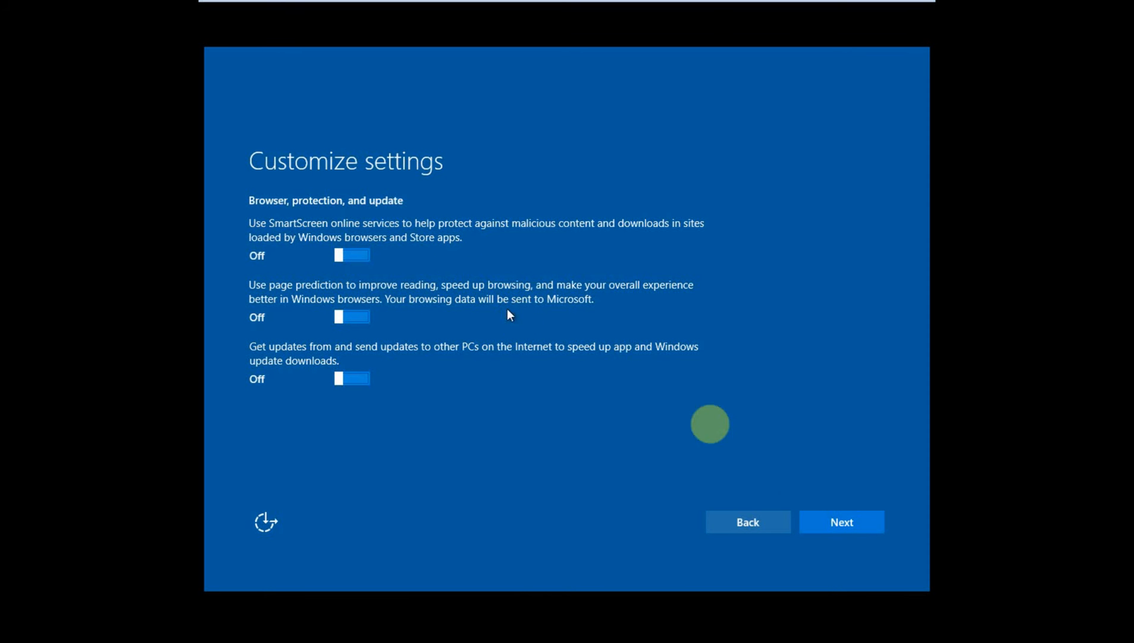
left_click(833, 514)
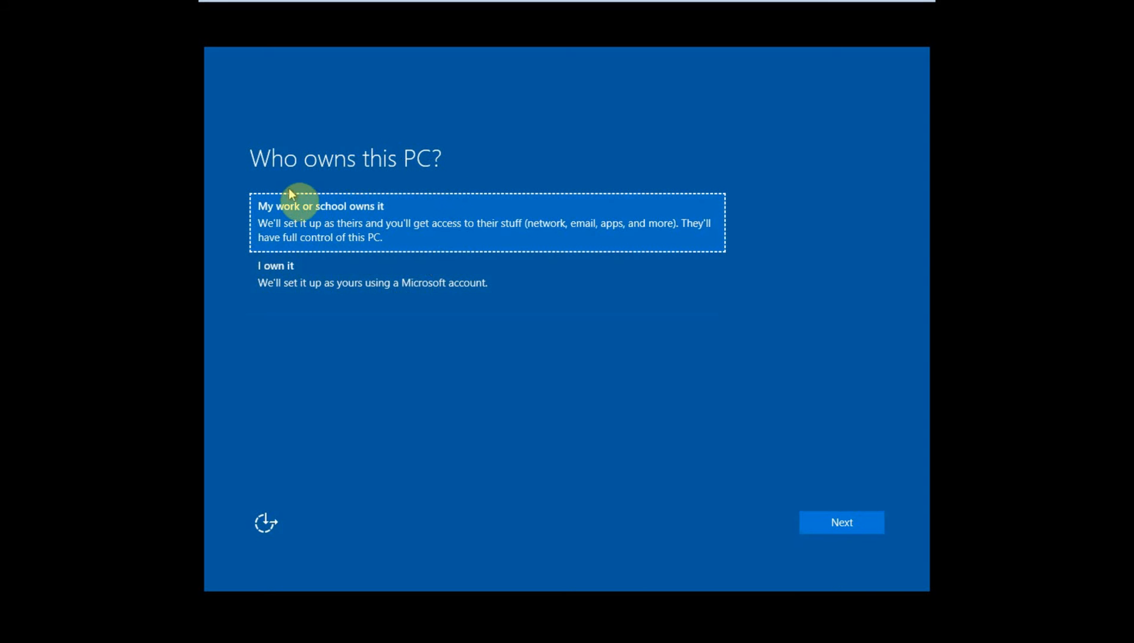
Set the PC up as "I own it" and skip signing in with a Microsoft account.
left_click(362, 282)
left_click(845, 523)
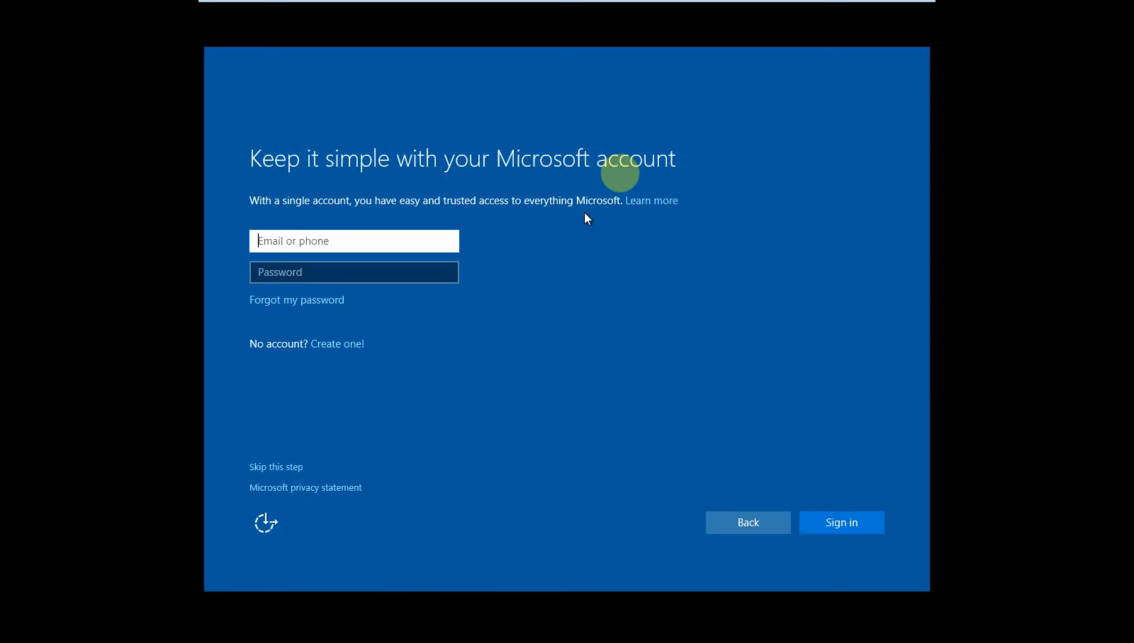
left_click(542, 164)
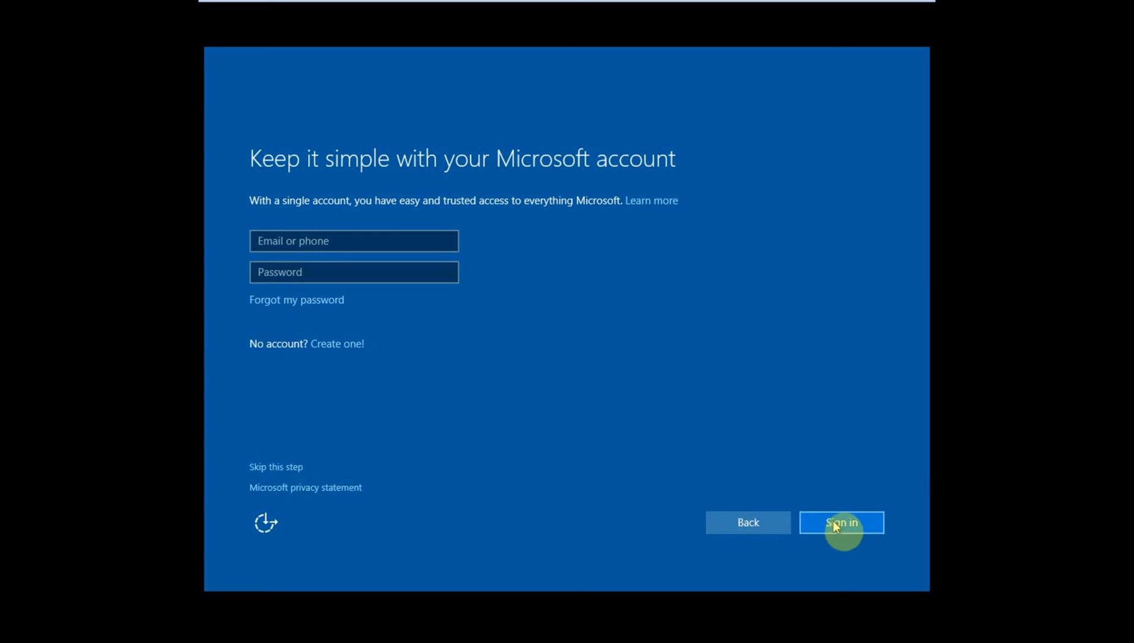
left_click(275, 468)
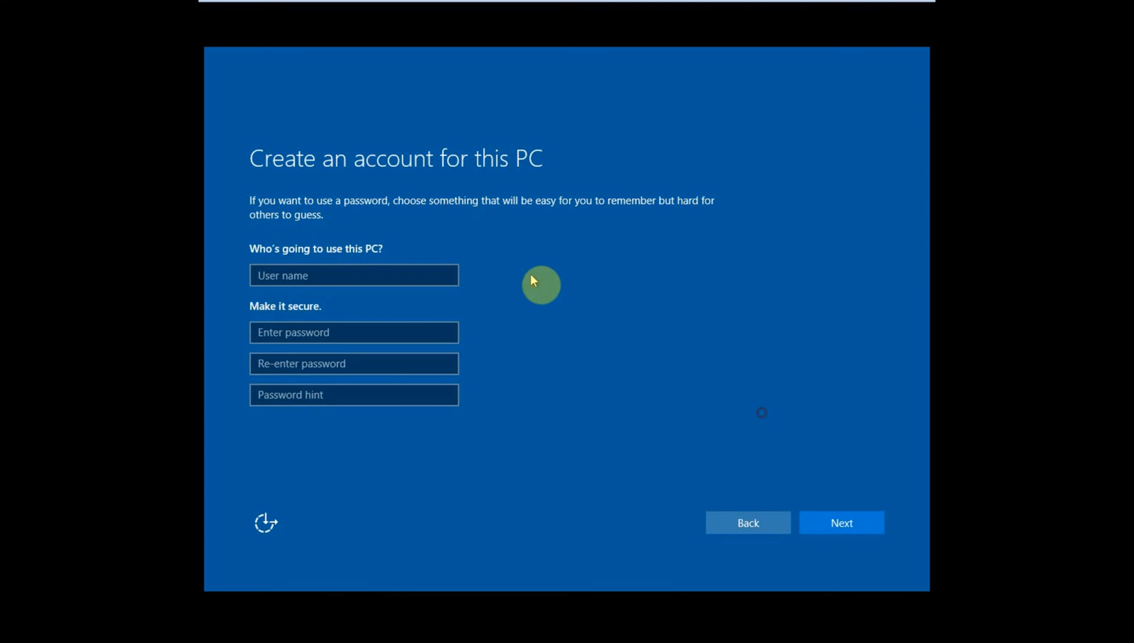
Set the user name of the local account to OMG.
left_click(444, 276)
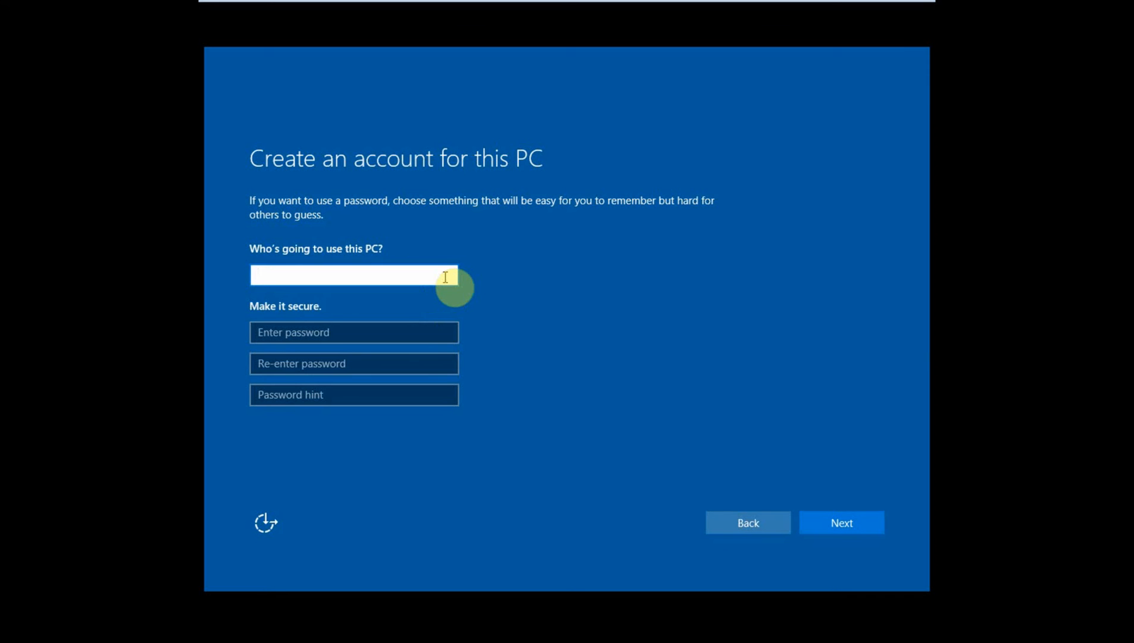
type("OMG")
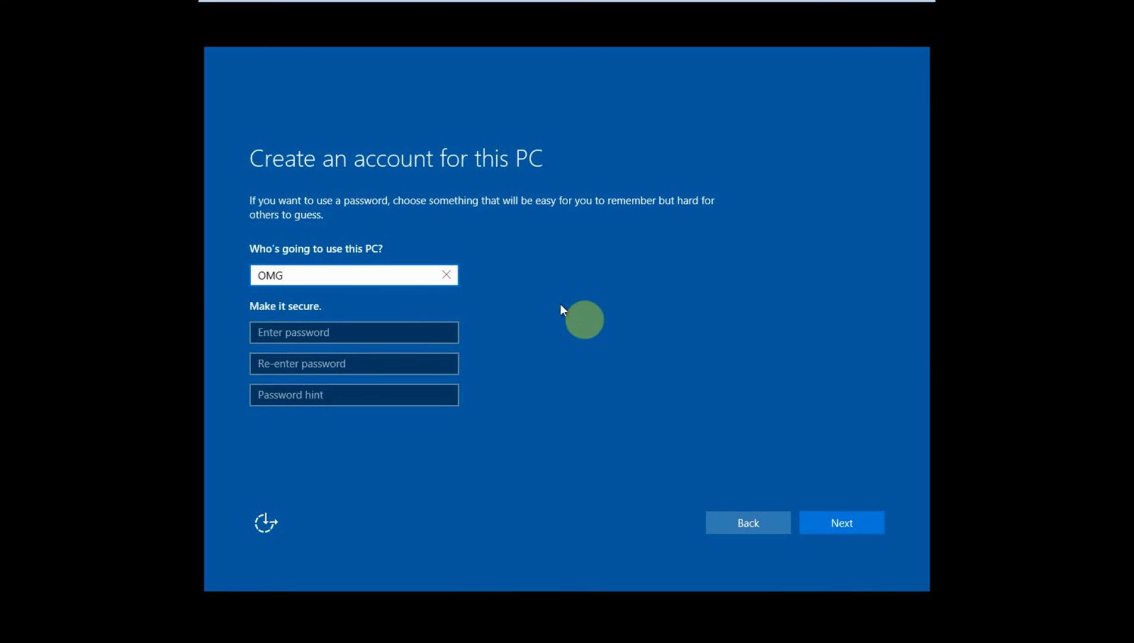
left_click(580, 311)
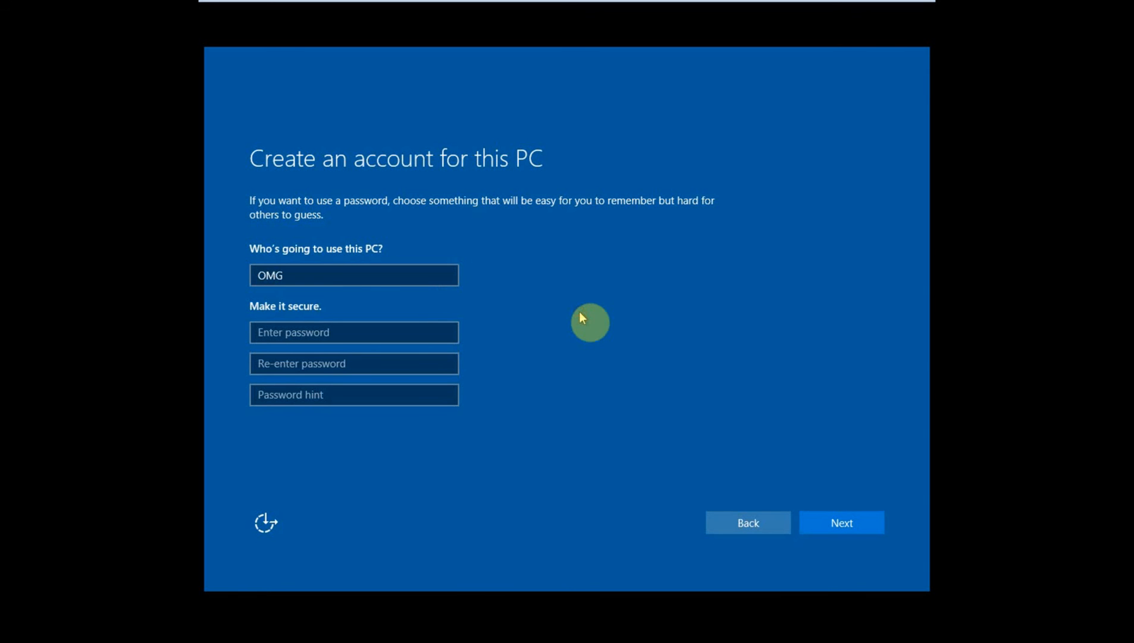
Enter the local account's password and repeat it in the confirmation field.
left_click(337, 337)
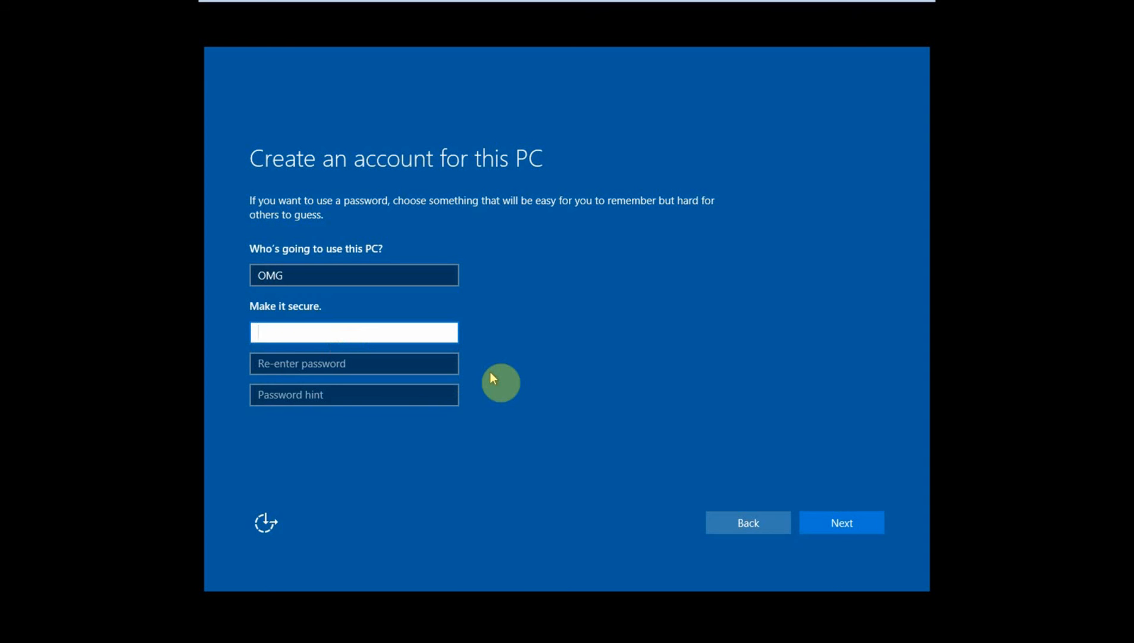
left_click(602, 375)
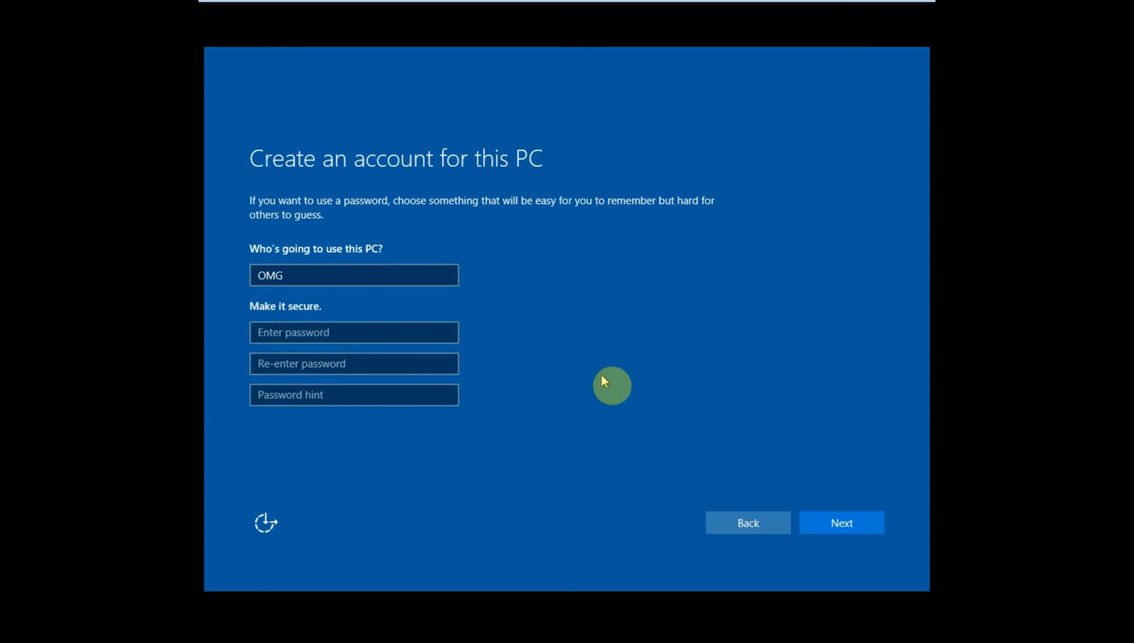
left_click(442, 337)
type("a")
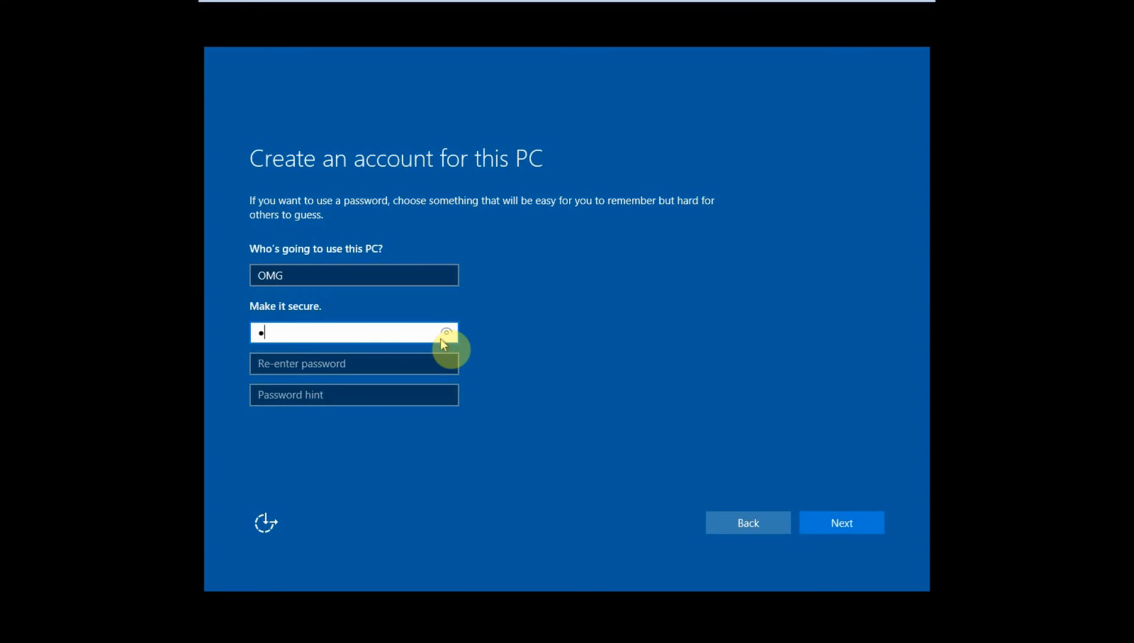
left_click(424, 359)
type("a")
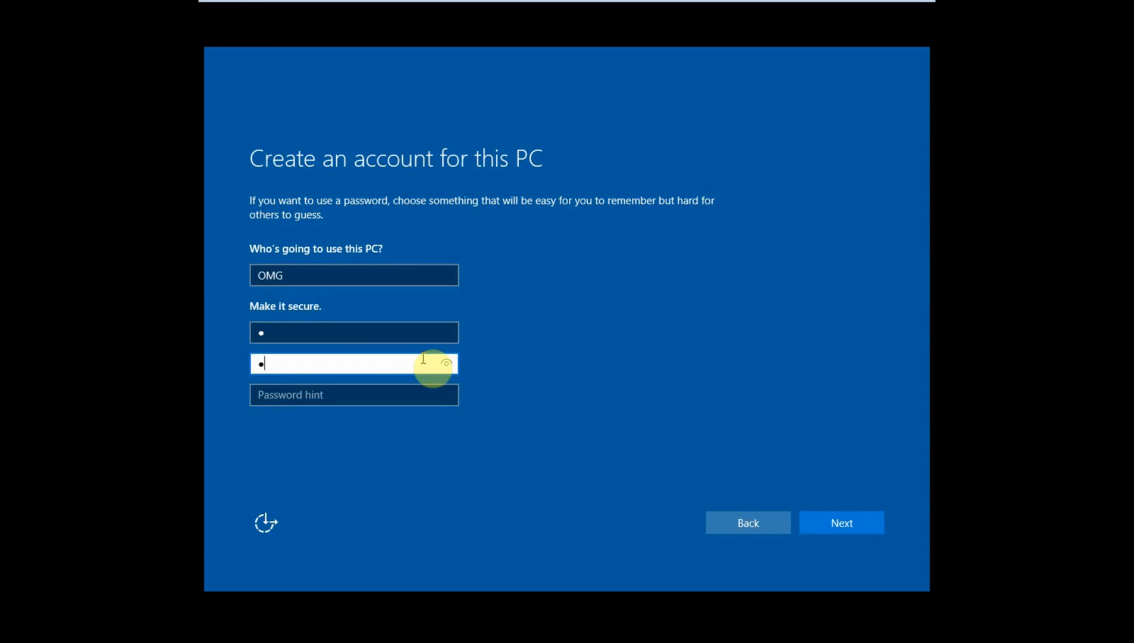
Set the password hint to "The Usual" and submit the account details.
left_click(417, 394)
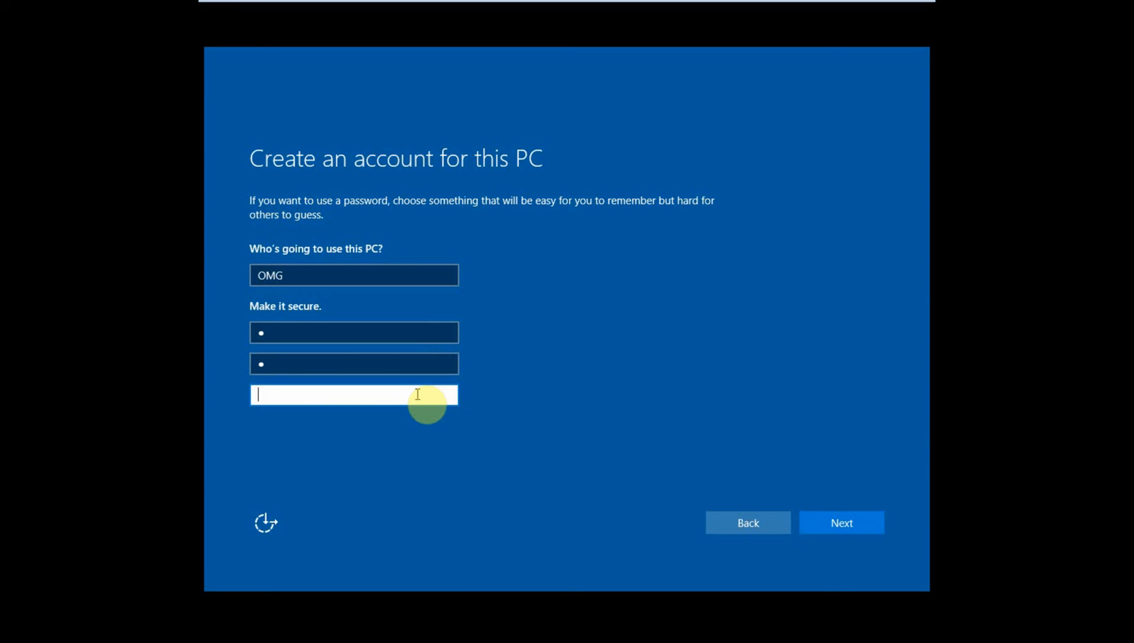
type("The Usual")
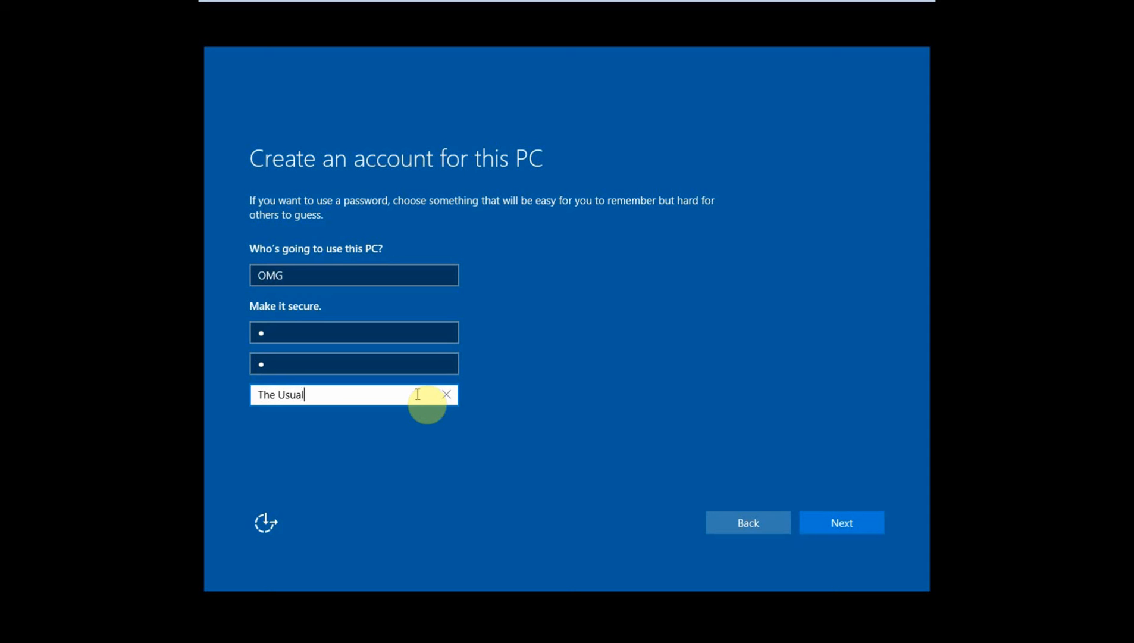
left_click(443, 459)
left_click(747, 509)
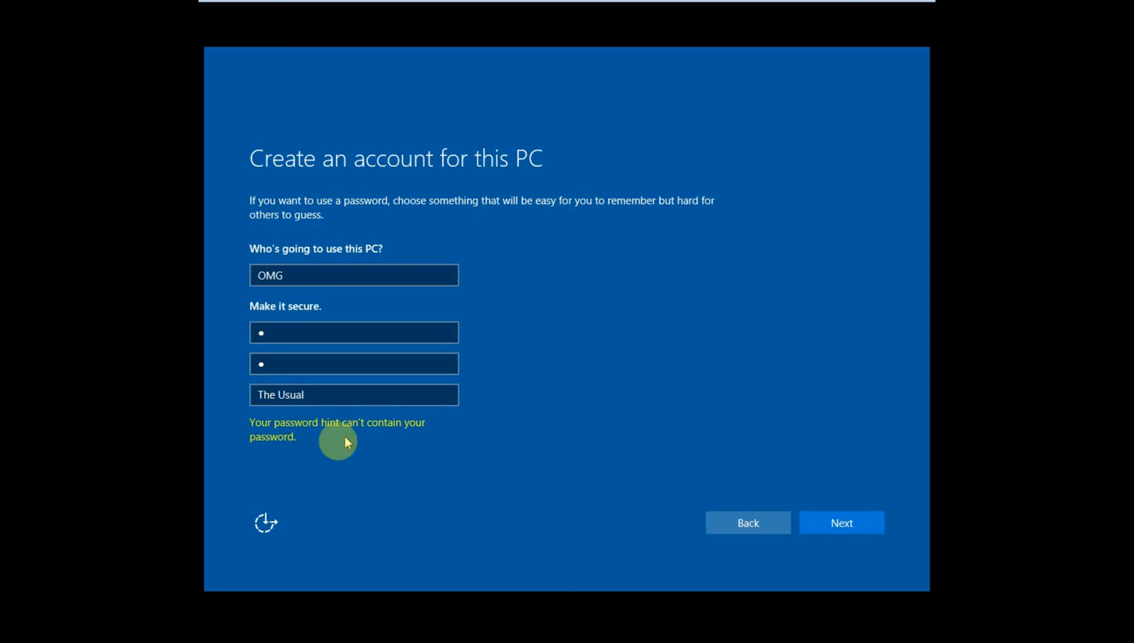
Remove the space from the password hint, restore it as "The Usual" and try submitting the account again.
left_click(279, 395)
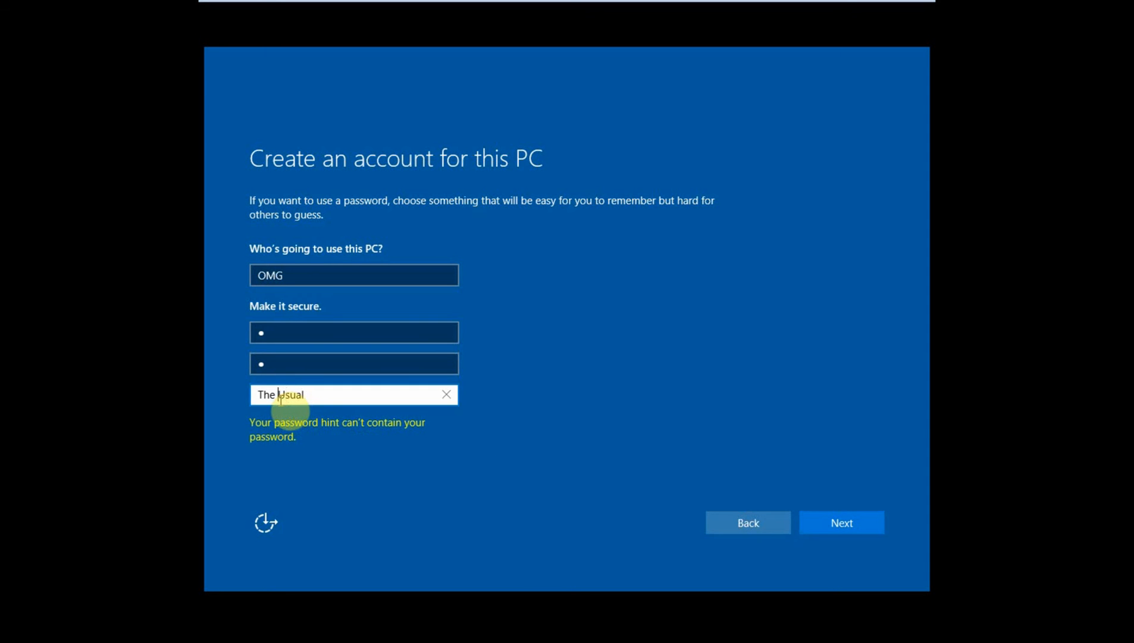
key("BackSpace")
left_click(689, 489)
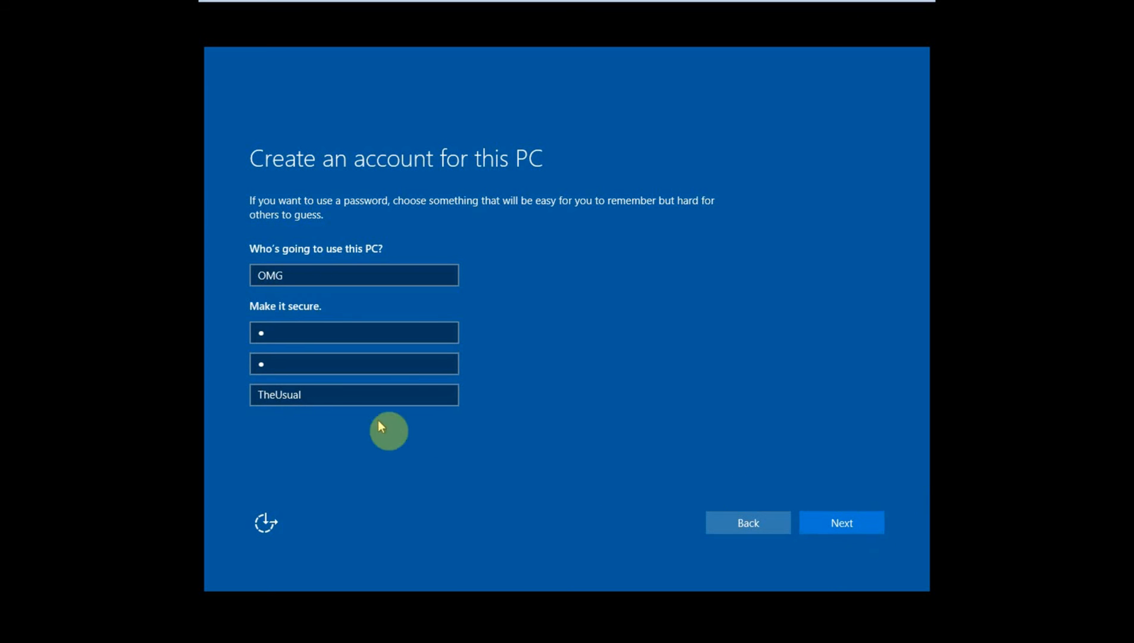
left_click(277, 395)
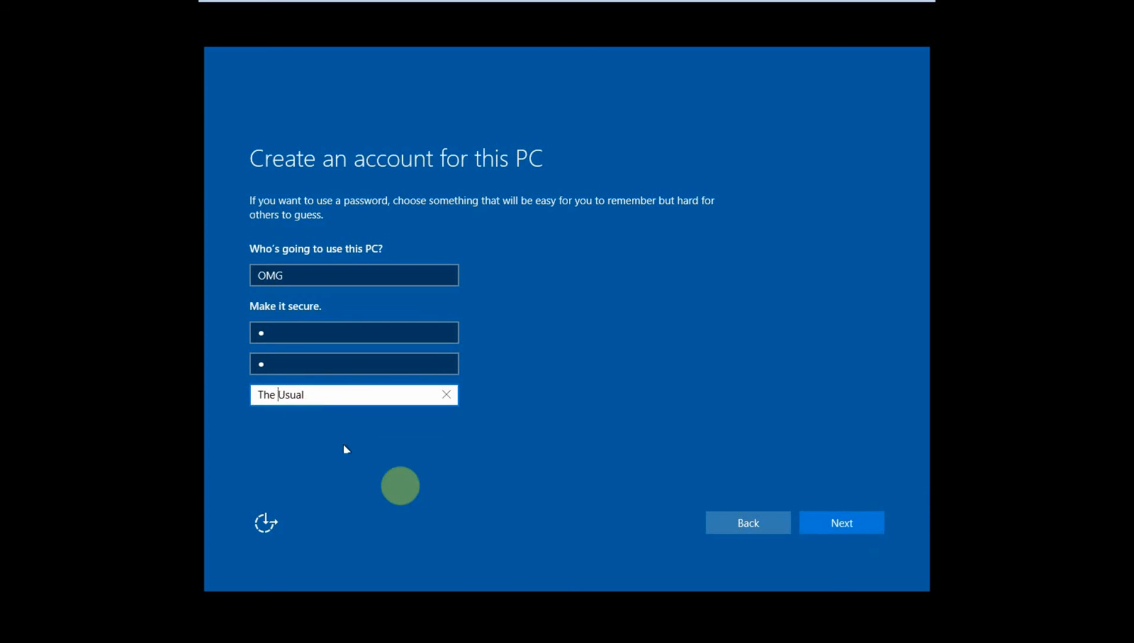
left_click(389, 475)
Change the password hint to "TheUsual" and submit the local account details.
left_click(279, 395)
key("BackSpace")
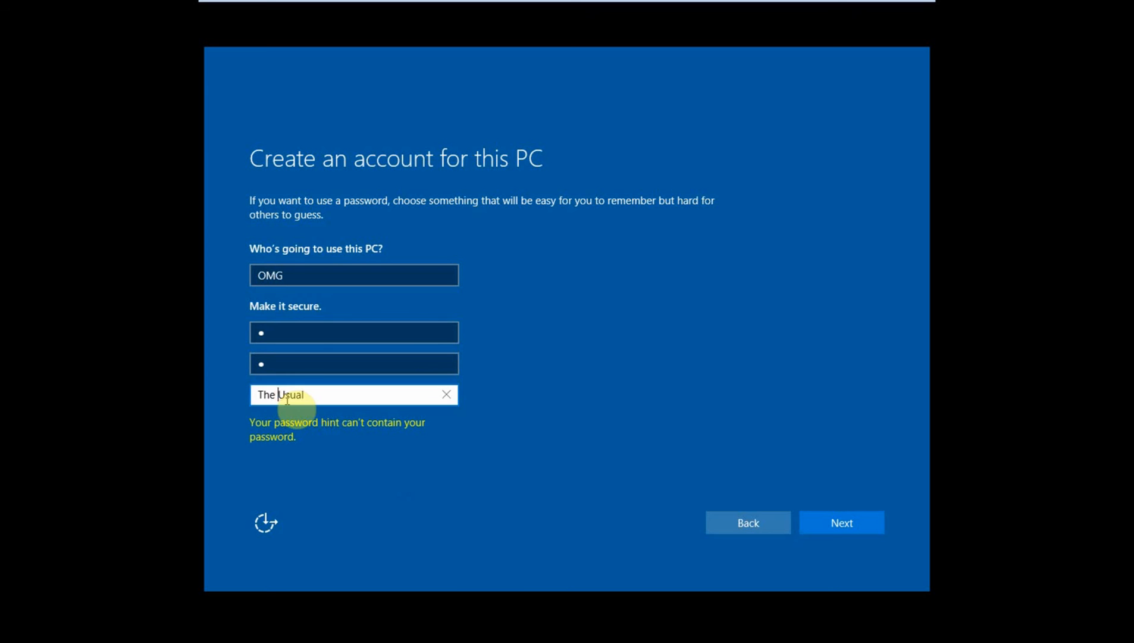
left_click(520, 500)
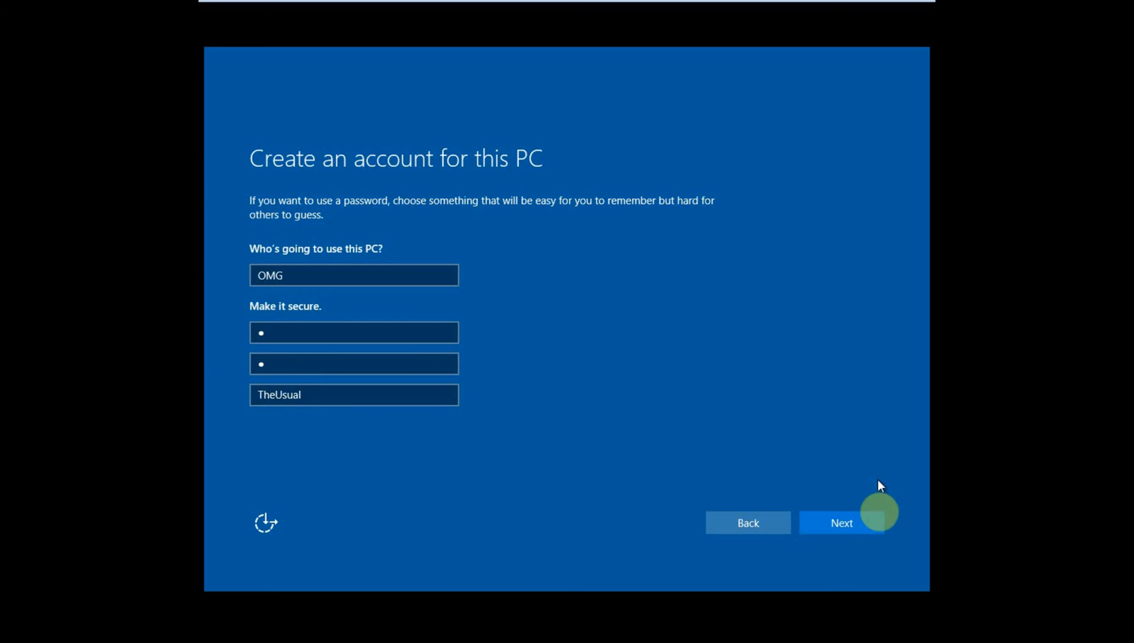
left_click(850, 528)
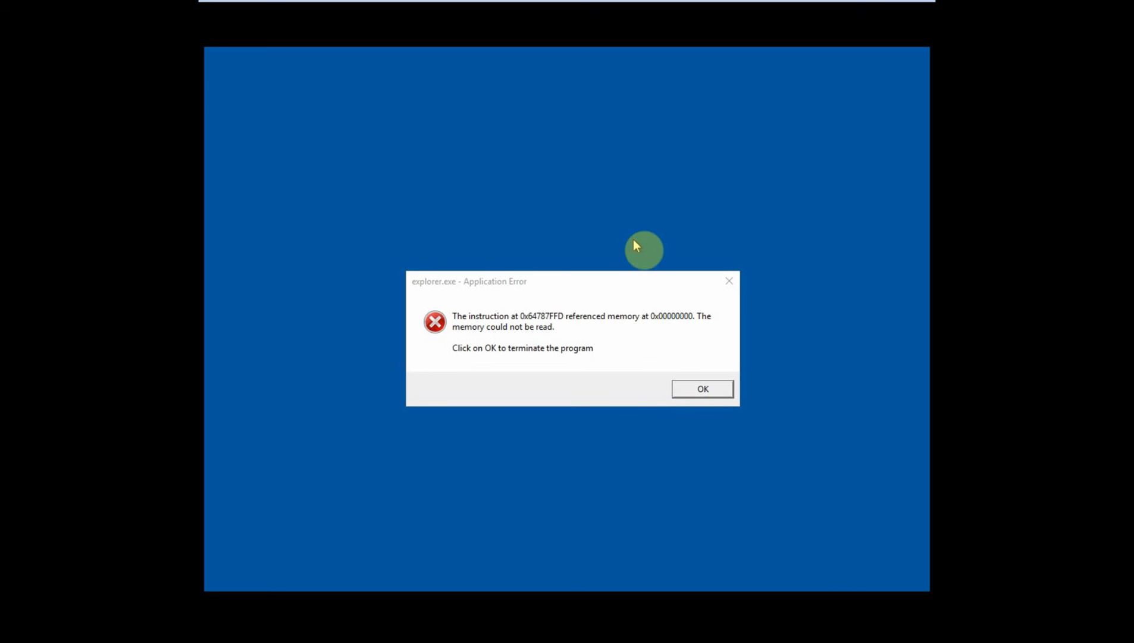
left_click(631, 306)
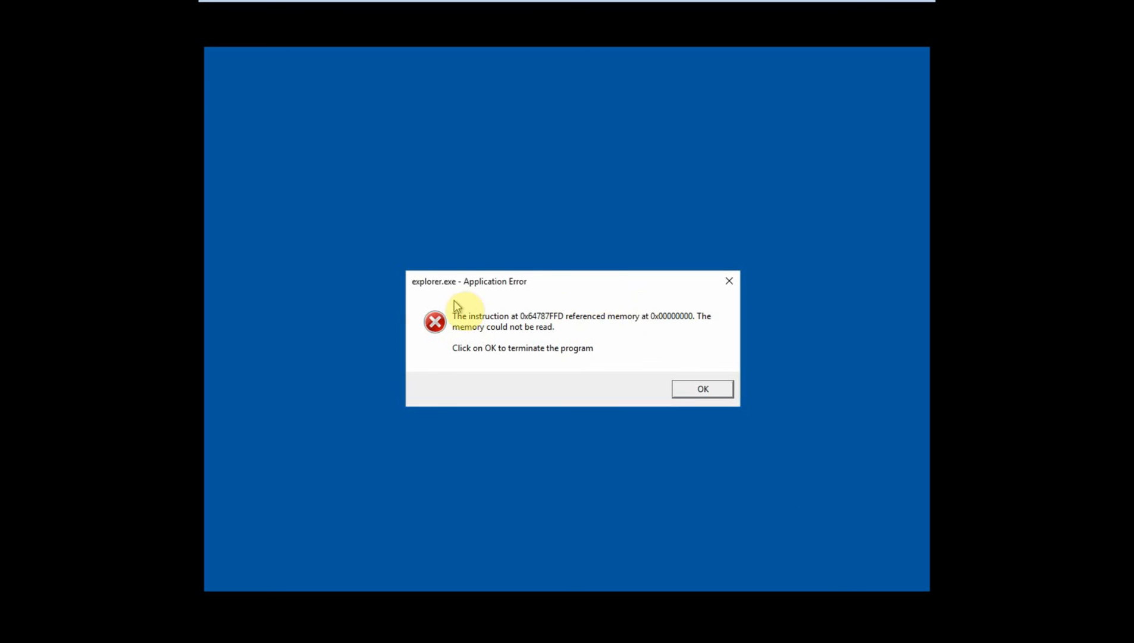